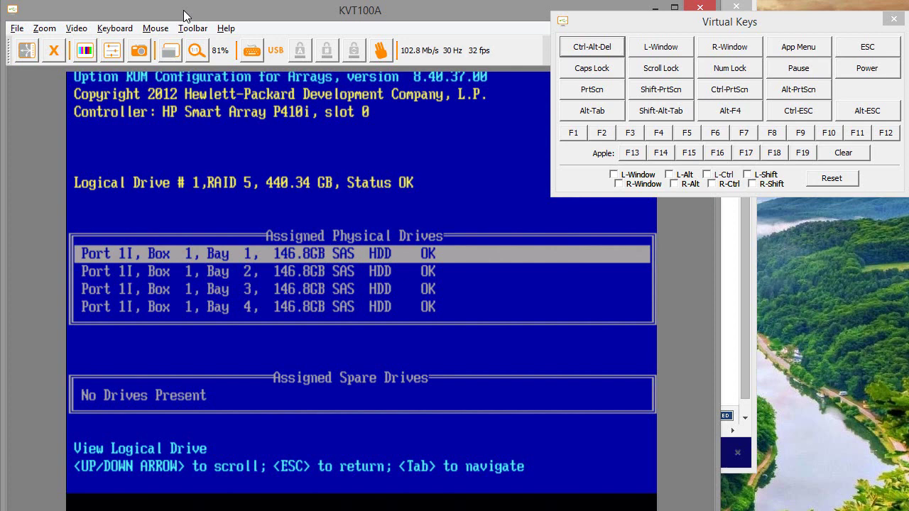
# Review the physical drives assigned to logical drive 1, covering bays 1 to 4, and return to the main menu
pyautogui.click(183, 10)
pyautogui.press('Return')
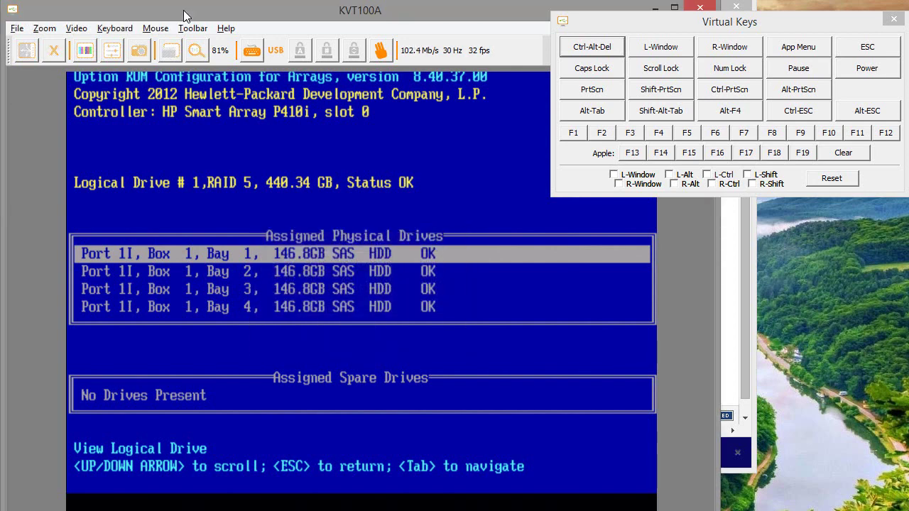
pyautogui.press('Escape')
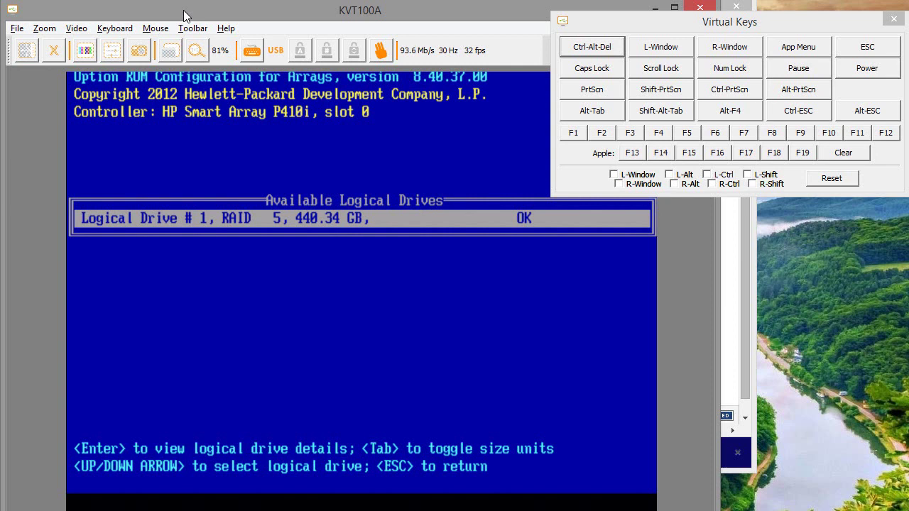
pyautogui.press('Return')
pyautogui.press('Down')
pyautogui.press('Down')
pyautogui.press('Down')
pyautogui.press('Up')
pyautogui.press('Up')
pyautogui.press('Up')
pyautogui.press('Down')
pyautogui.press('Down')
pyautogui.press('Down')
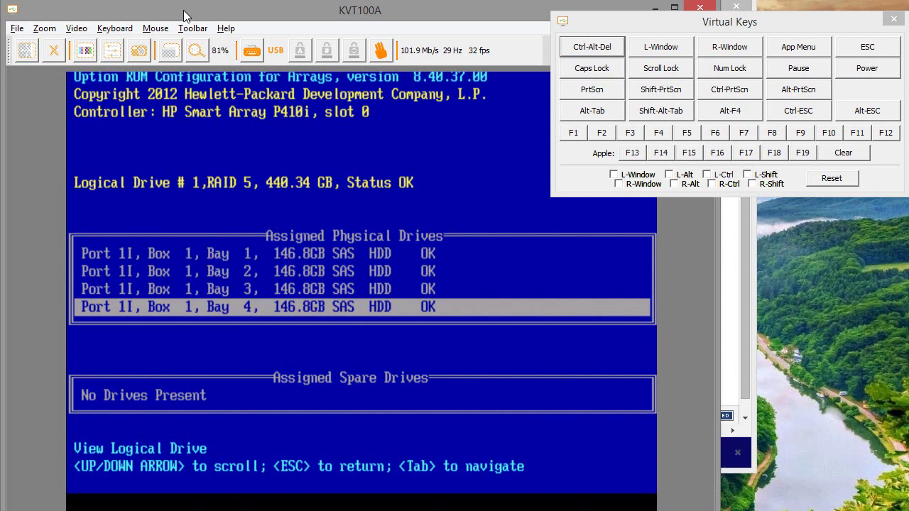
pyautogui.press('Up')
pyautogui.press('Up')
pyautogui.press('Up')
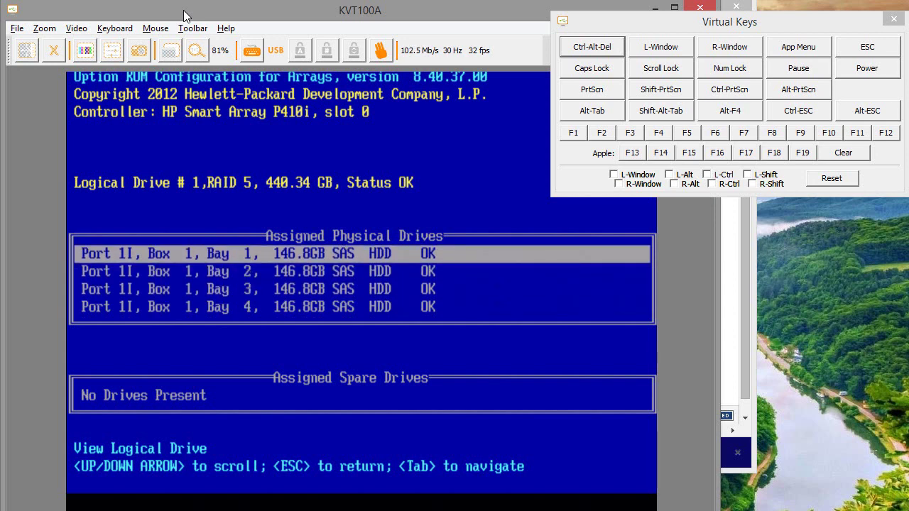
pyautogui.press('Escape')
pyautogui.press('Escape')
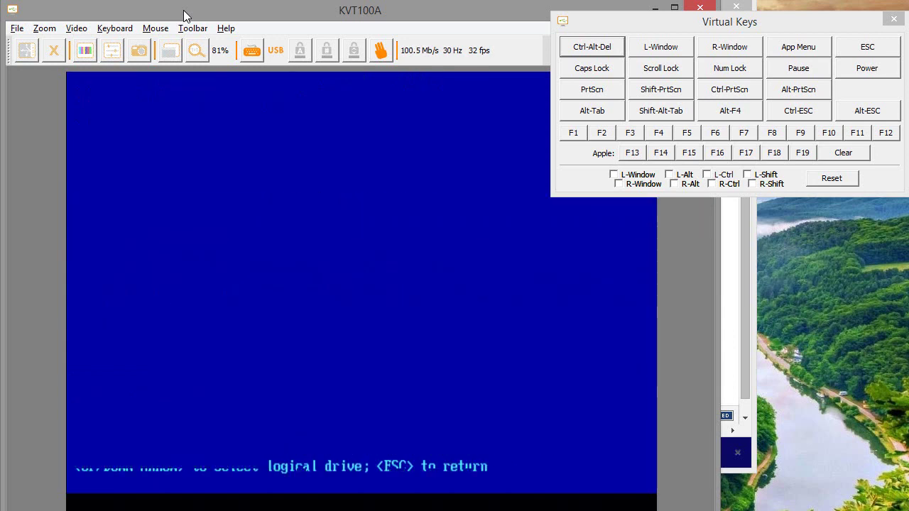
# Check the View Logical Drive and Delete Logical Drive lists, then return to the main menu without deleting anything
pyautogui.press('Down')
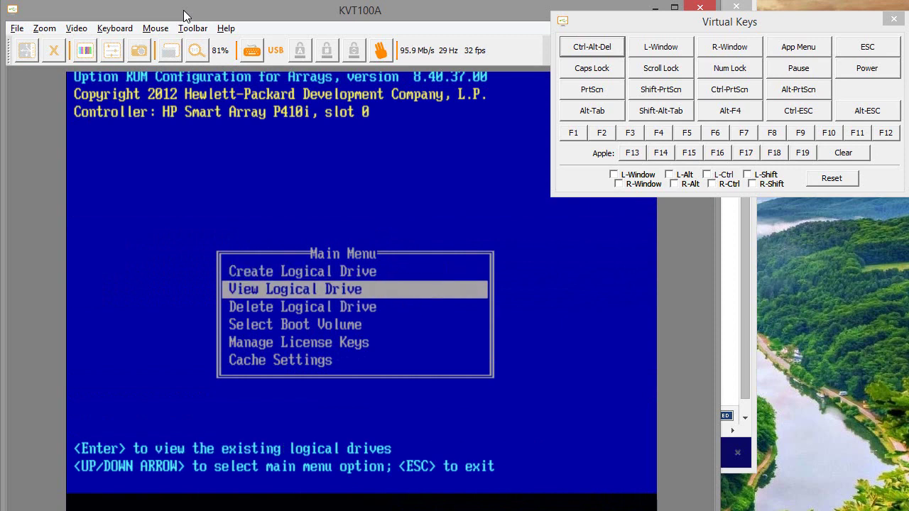
pyautogui.press('Return')
pyautogui.press('Escape')
pyautogui.press('Down')
pyautogui.press('Down')
pyautogui.press('Down')
pyautogui.press('Down')
pyautogui.press('Up')
pyautogui.press('Up')
pyautogui.press('Up')
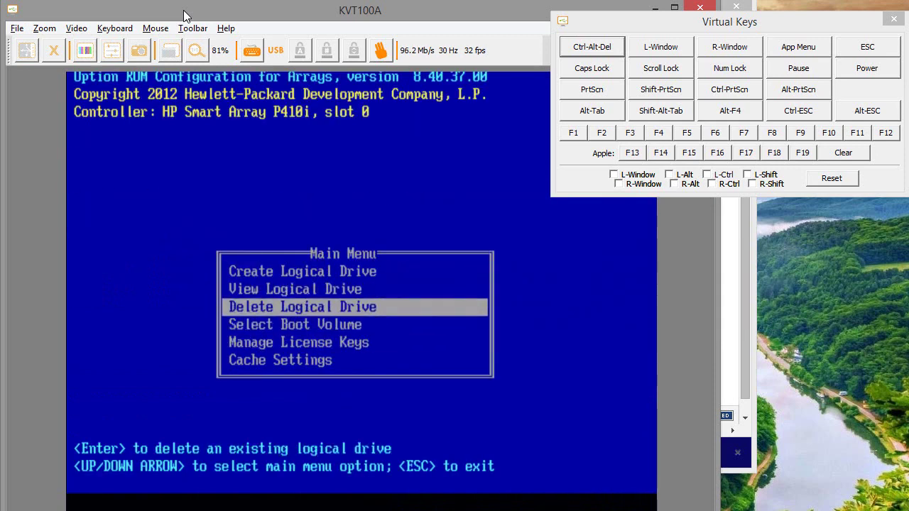
pyautogui.press('Up')
pyautogui.press('Down')
pyautogui.press('Down')
pyautogui.press('Return')
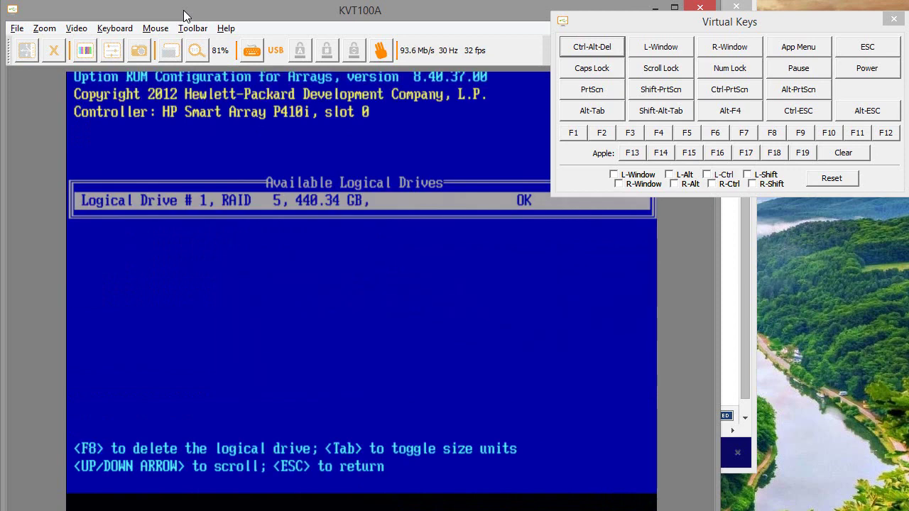
pyautogui.press('Escape')
pyautogui.press('Down')
pyautogui.press('Up')
pyautogui.press('Down')
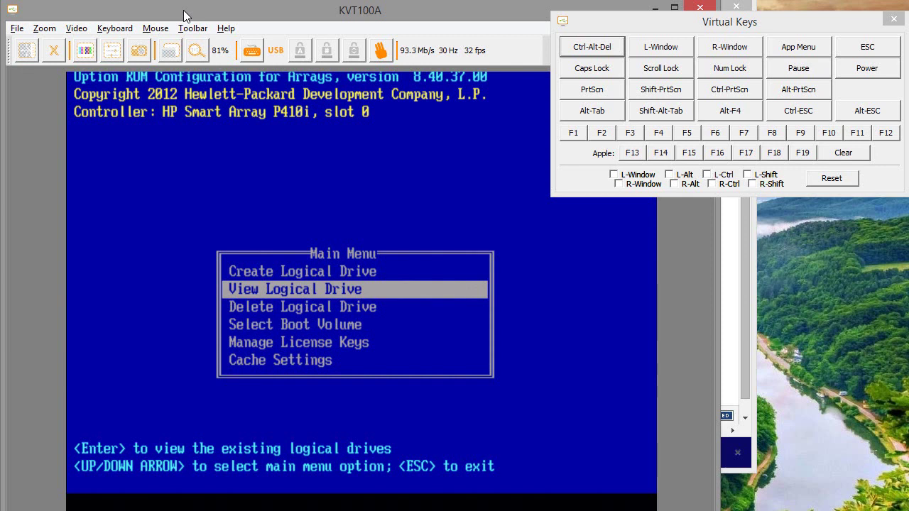
pyautogui.press('Up')
pyautogui.press('Down')
pyautogui.press('Up')
pyautogui.press('Down')
pyautogui.press('Down')
pyautogui.press('Down')
pyautogui.press('Down')
pyautogui.press('Down')
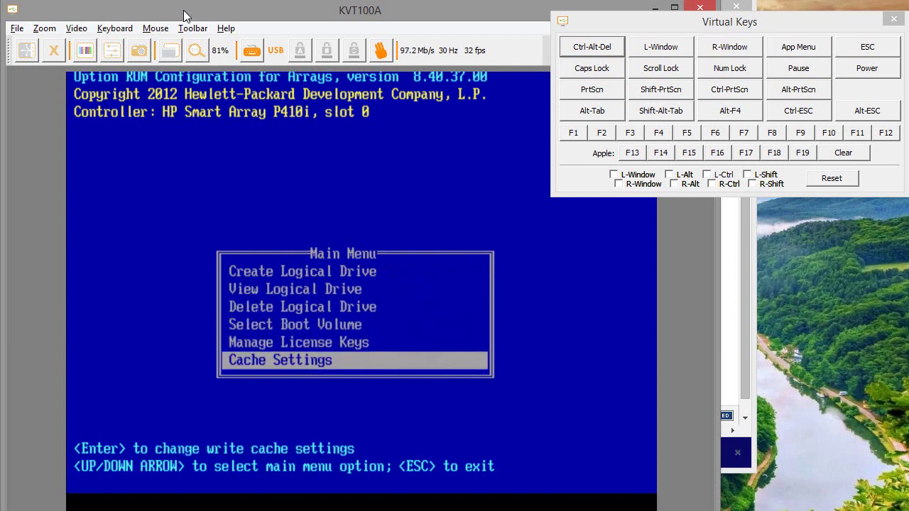
pyautogui.press('Up')
pyautogui.press('Up')
pyautogui.press('Up')
pyautogui.press('Up')
pyautogui.press('Up')
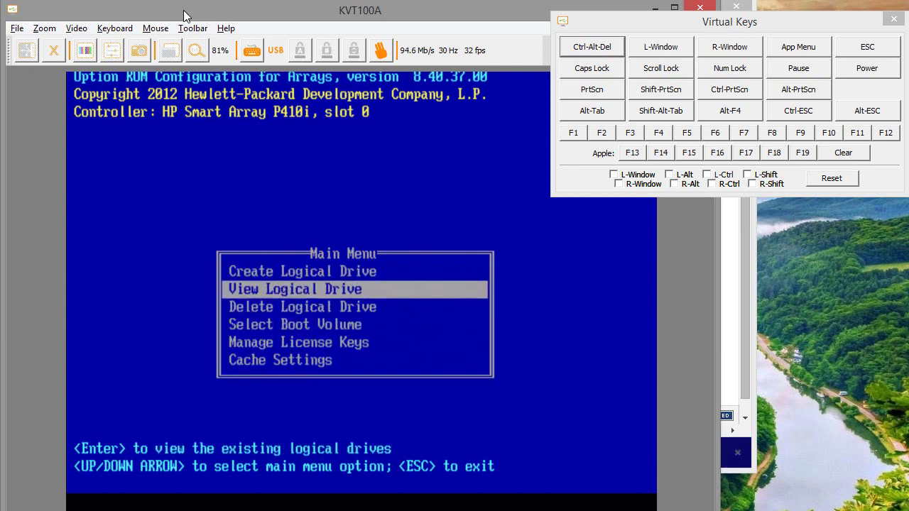
# Exit the array configuration utility and use the server's boot menu for a one-time boot to the USB DriveKey
pyautogui.press('Escape')
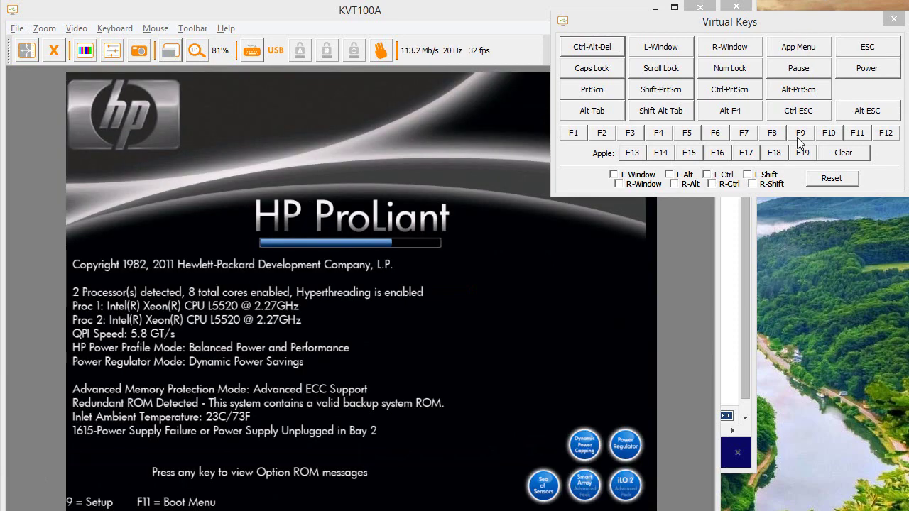
pyautogui.click(856, 135)
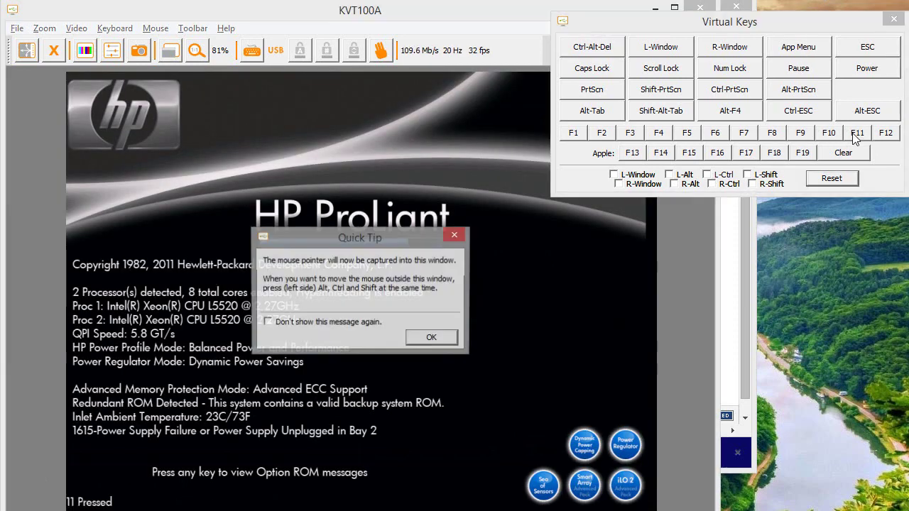
pyautogui.press('Return')
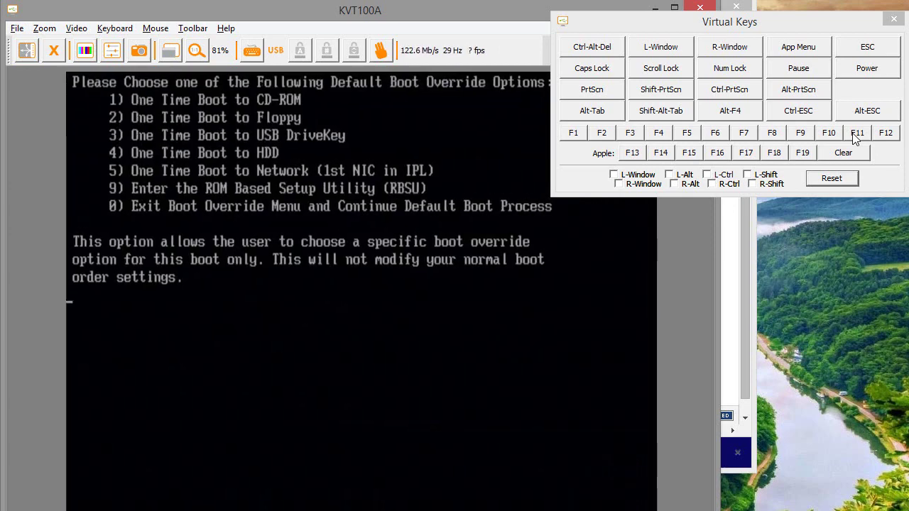
pyautogui.press('Return')
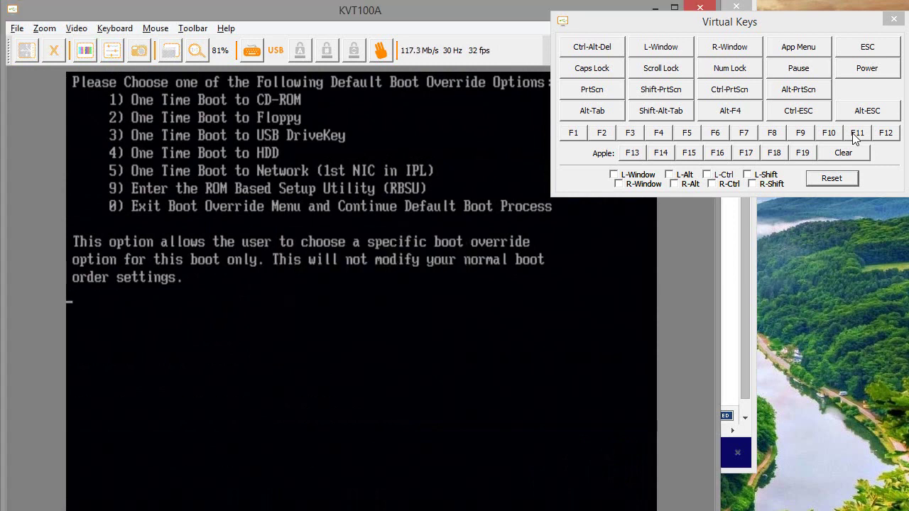
pyautogui.press('3')
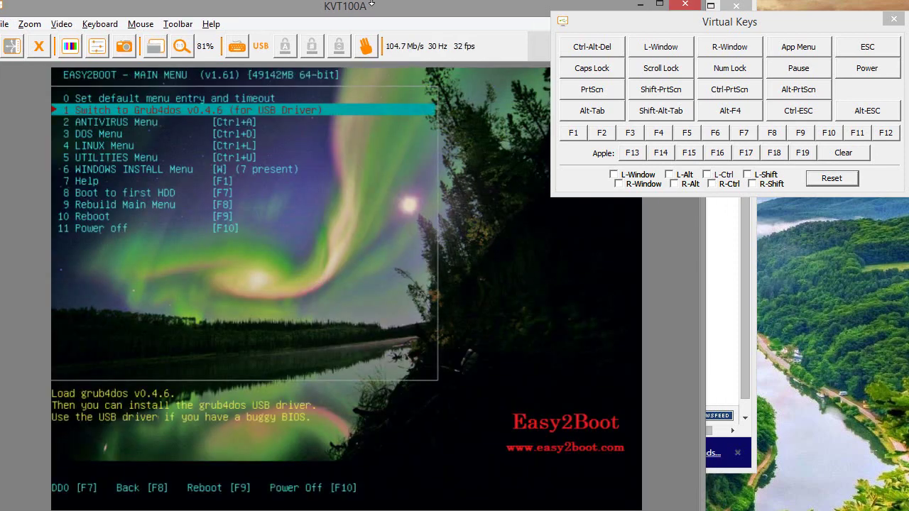
# Open the UTILITIES Menu from the Easy2Boot main menu
pyautogui.press('Down')
pyautogui.press('Down')
pyautogui.press('Down')
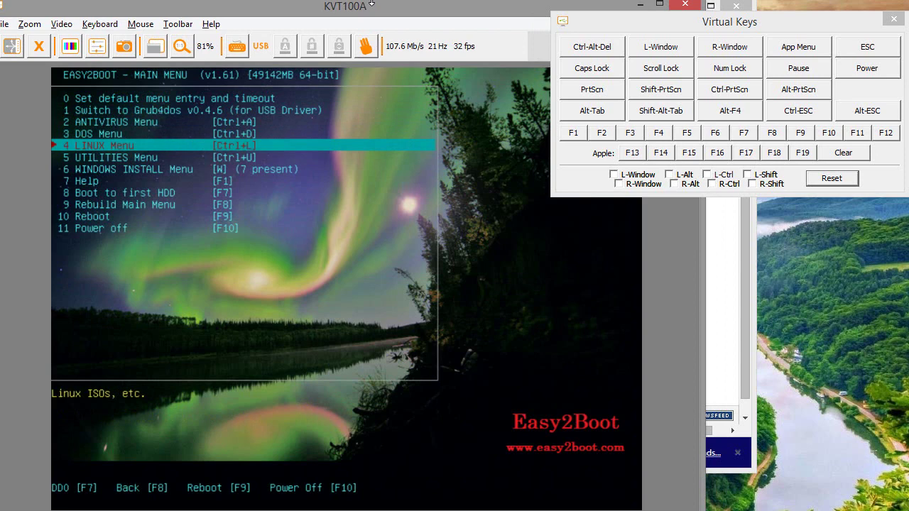
pyautogui.press('Down')
pyautogui.press('Return')
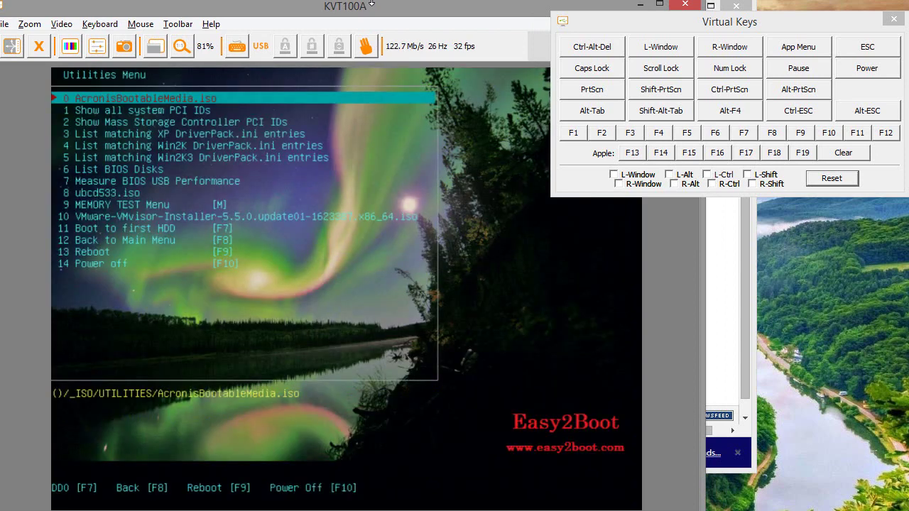
# Boot the VMware-VMvisor-Installer-5.5.0.update01-1623387.x86_64.iso image from the utilities list
pyautogui.press('Down')
pyautogui.press('Down')
pyautogui.press('Down')
pyautogui.press('Down')
pyautogui.press('Down')
pyautogui.press('Down')
pyautogui.press('Down')
pyautogui.press('Down')
pyautogui.press('Down')
pyautogui.press('Down')
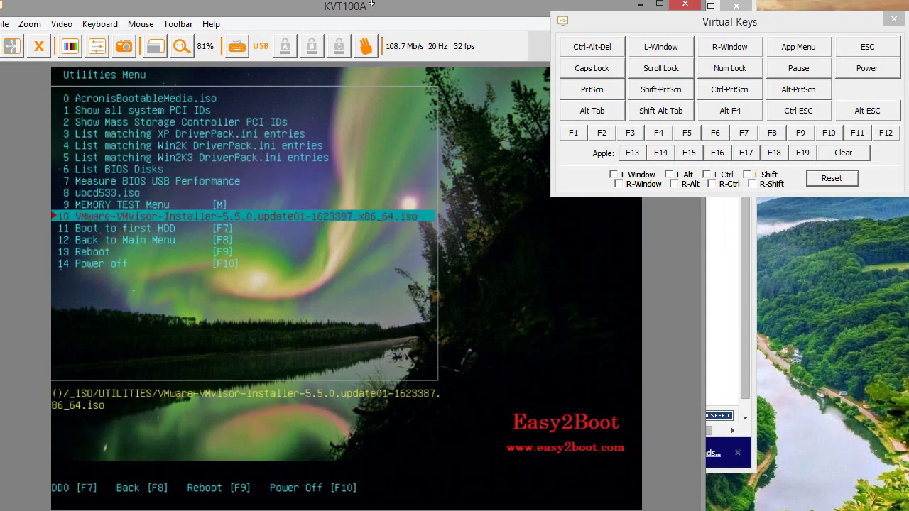
pyautogui.press('Return')
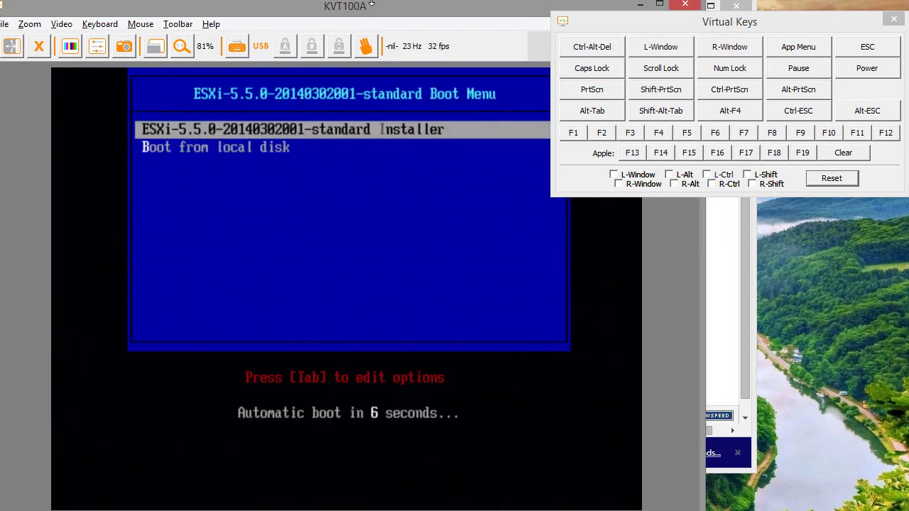
pyautogui.press('Down')
pyautogui.press('Up')
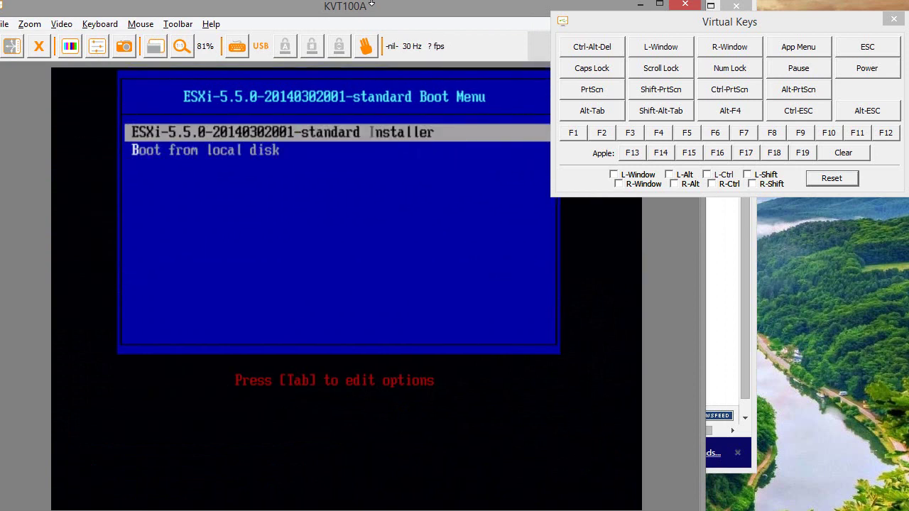
pyautogui.press('Return')
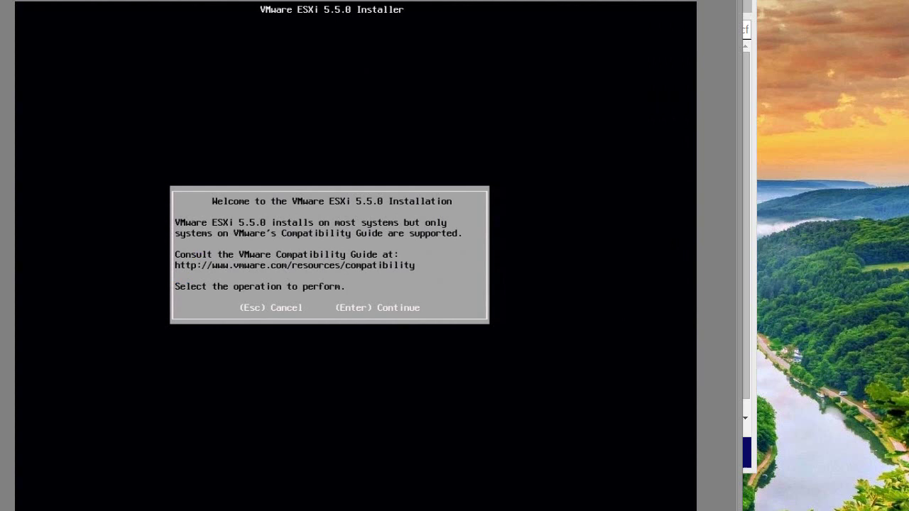
pyautogui.press('Return')
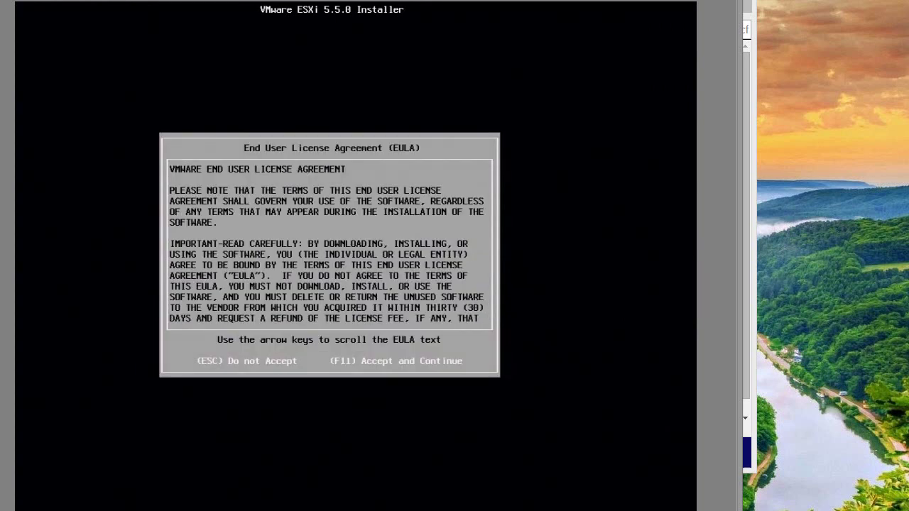
pyautogui.press('F11')
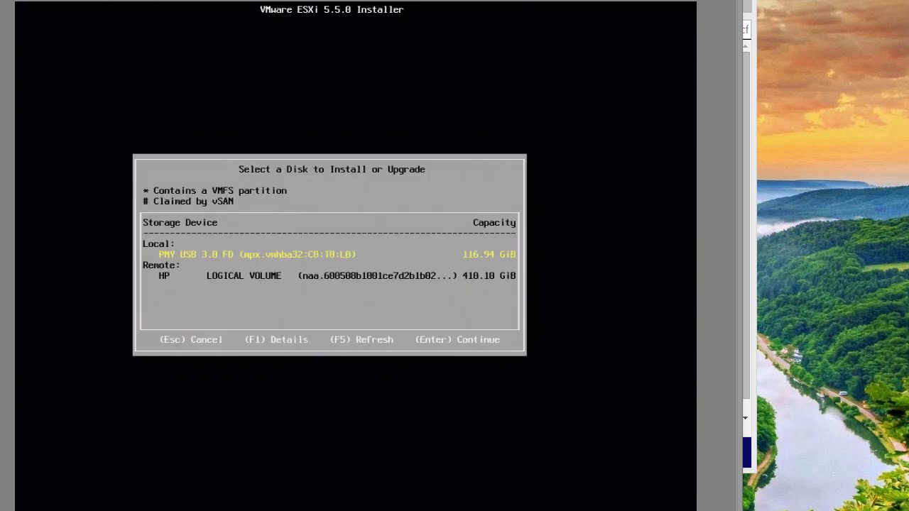
# Choose the remote HP LOGICAL VOLUME as the installation disk and agree to overwrite its existing data
pyautogui.press('Down')
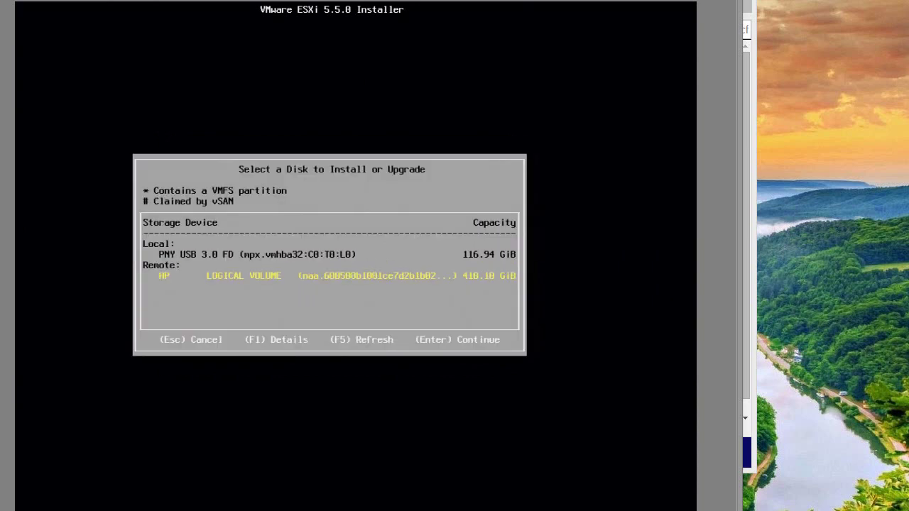
pyautogui.press('Up')
pyautogui.press('Down')
pyautogui.press('Return')
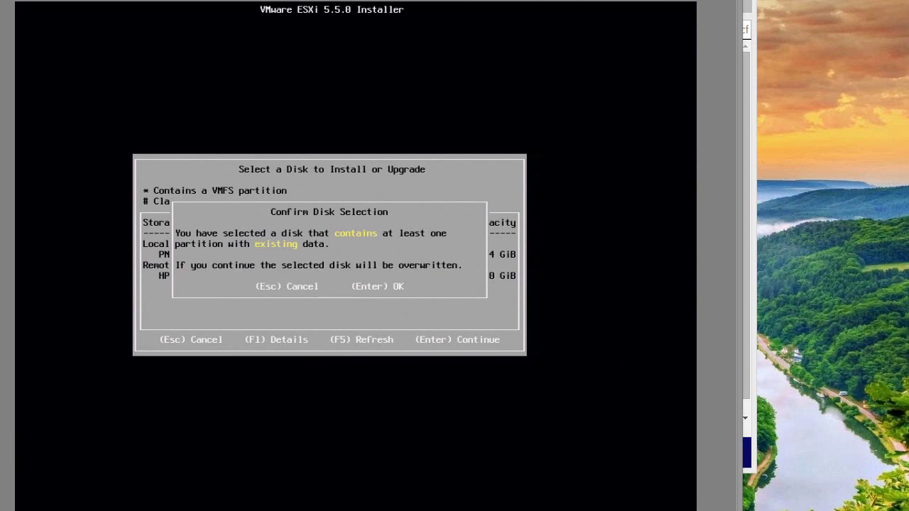
pyautogui.press('Return')
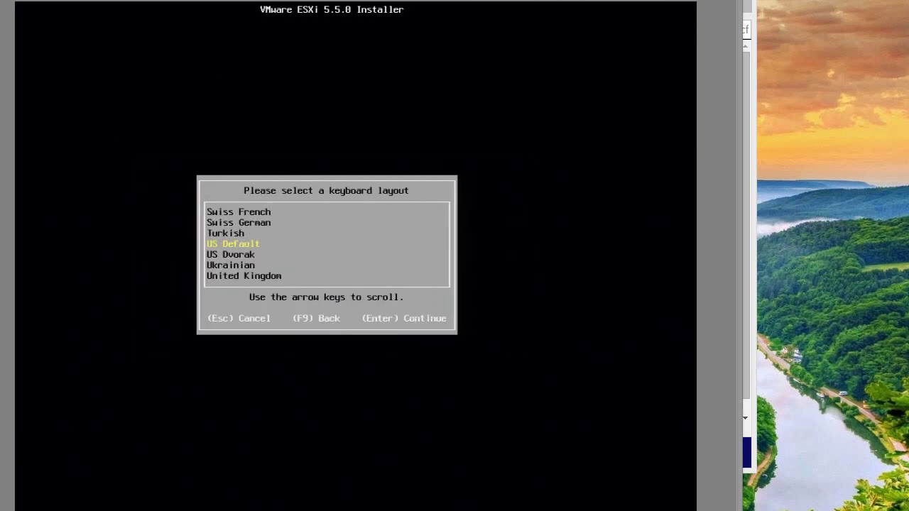
# Accept the US Default keyboard layout, then enter and confirm the root password
pyautogui.press('Return')
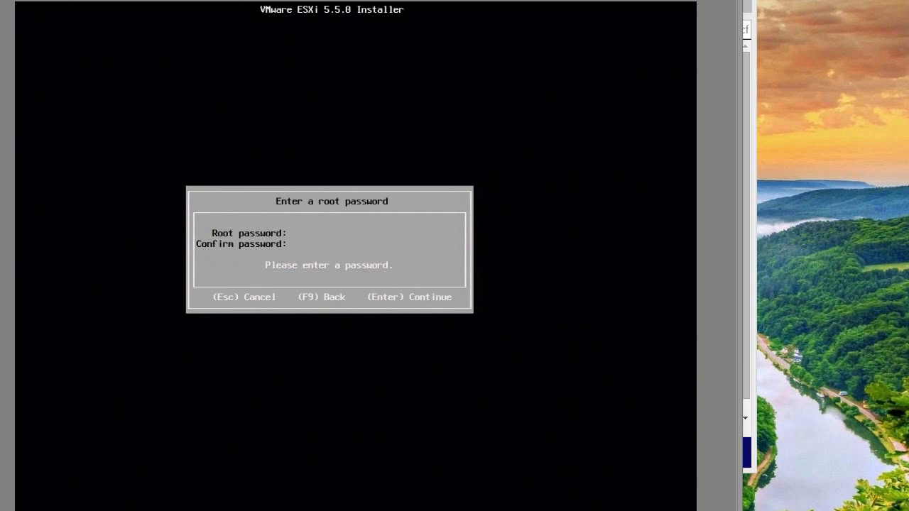
pyautogui.write('********')
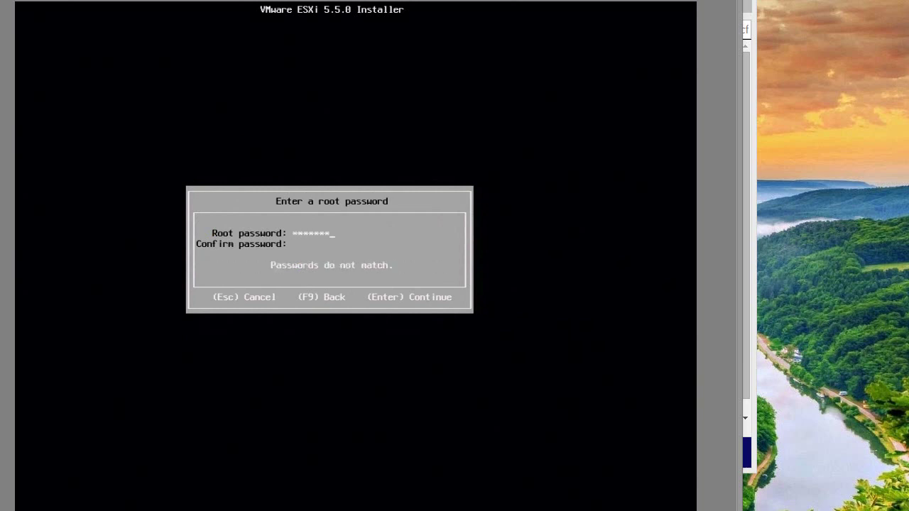
pyautogui.write('*****')
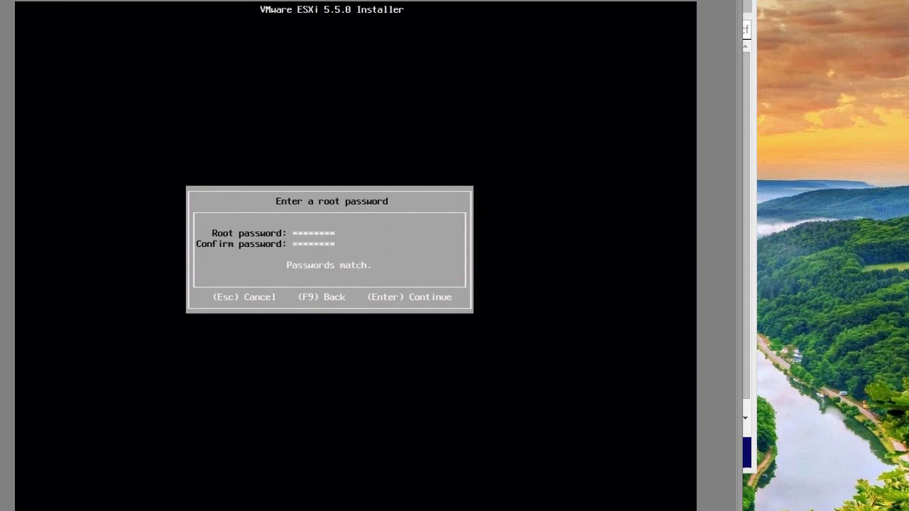
pyautogui.press('Return')
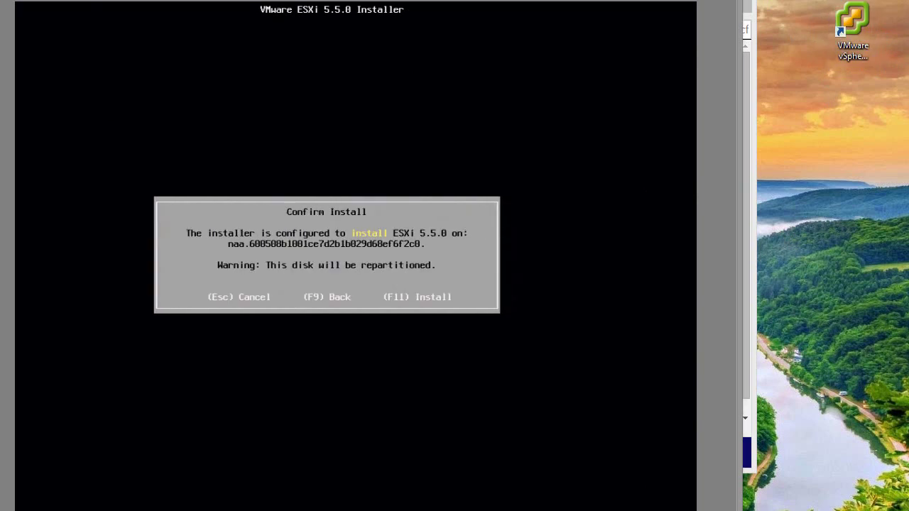
# Install ESXi 5.5.0 on the chosen disk and reboot the server once the installation completes
pyautogui.press('F11')
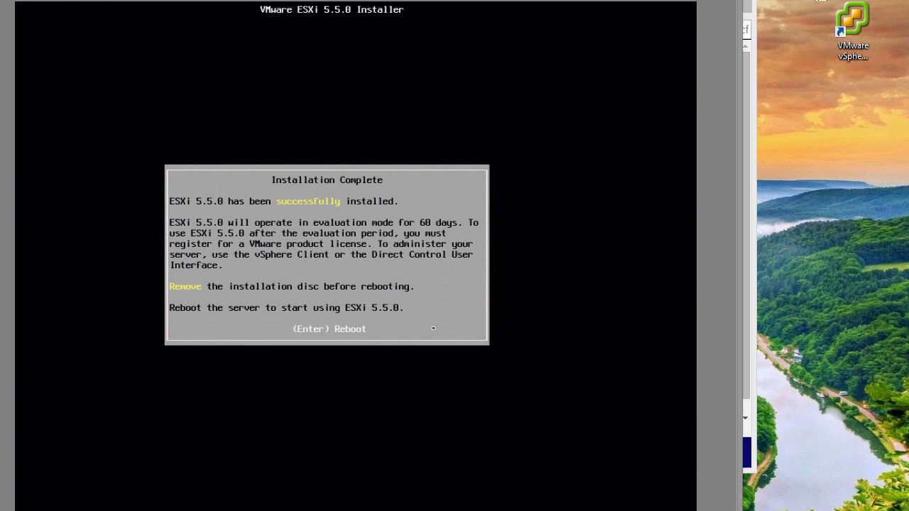
pyautogui.press('Return')
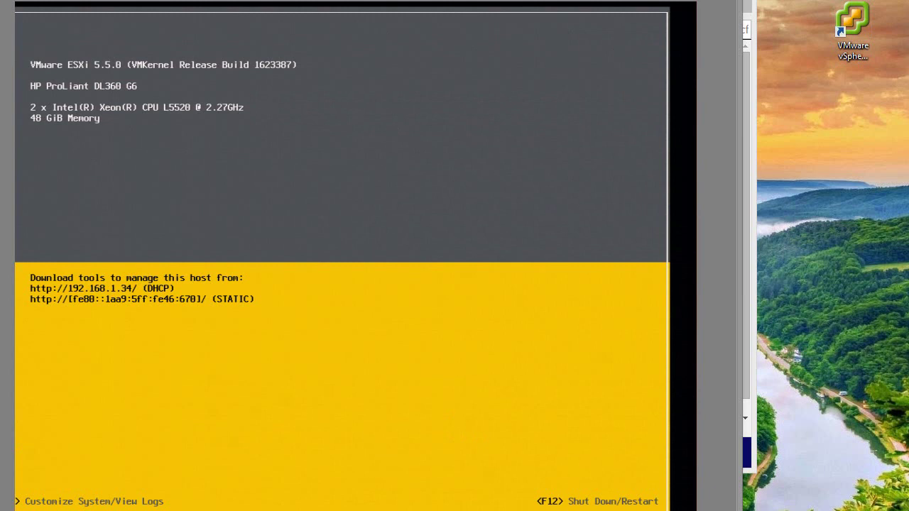
# Log in to the ESXi host's system customization as root with the account password
pyautogui.press('F2')
pyautogui.press('Tab')
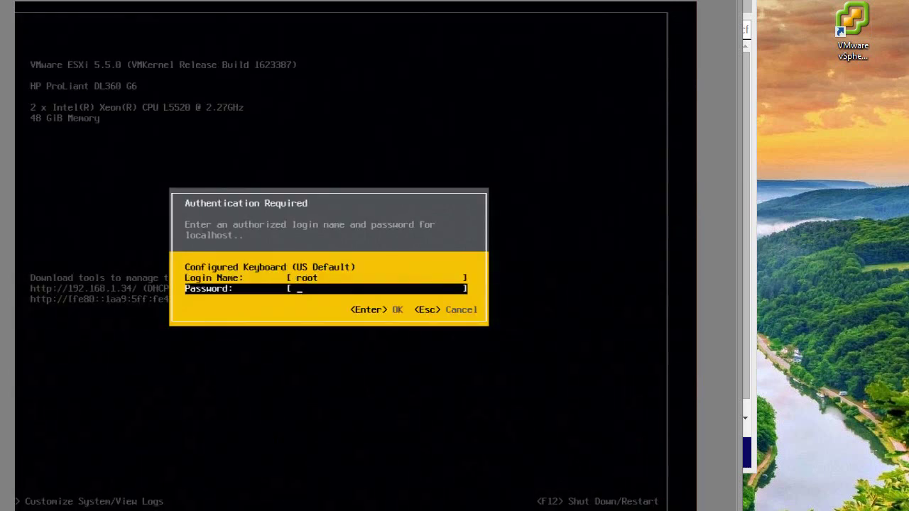
pyautogui.write('********')
pyautogui.press('Return')
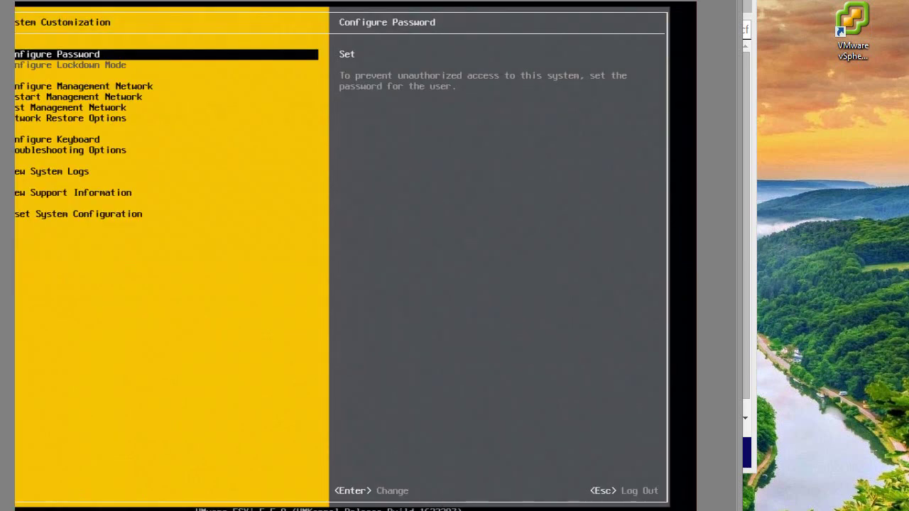
# Open the management network configuration and go to its IPv4 configuration entry
pyautogui.press('Down')
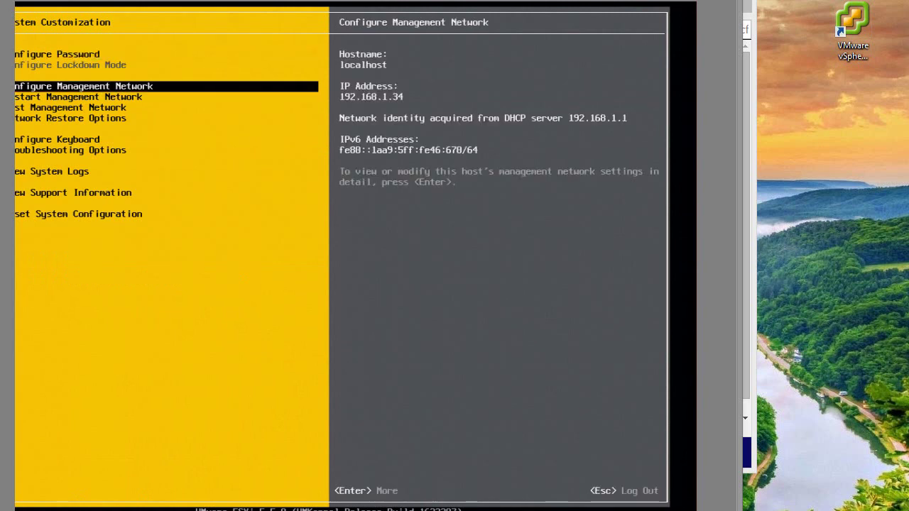
pyautogui.press('Return')
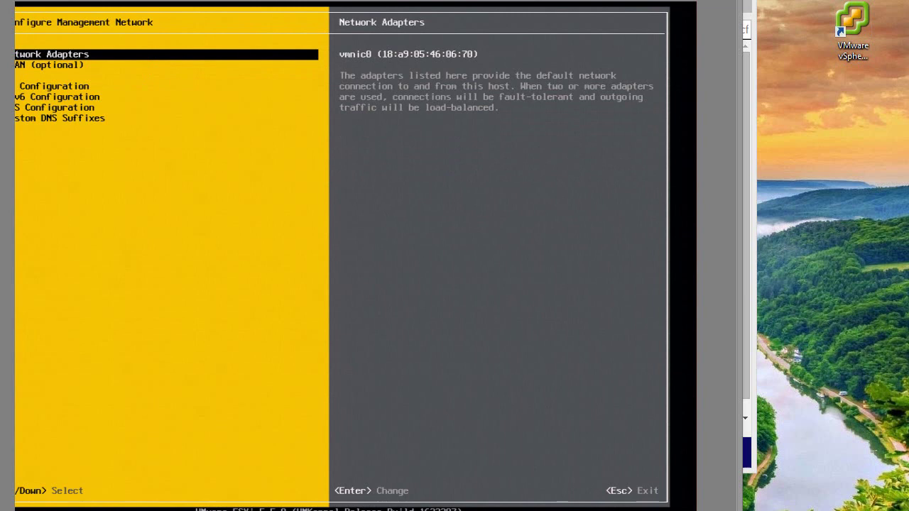
pyautogui.press('Down')
pyautogui.press('Up')
pyautogui.press('Down')
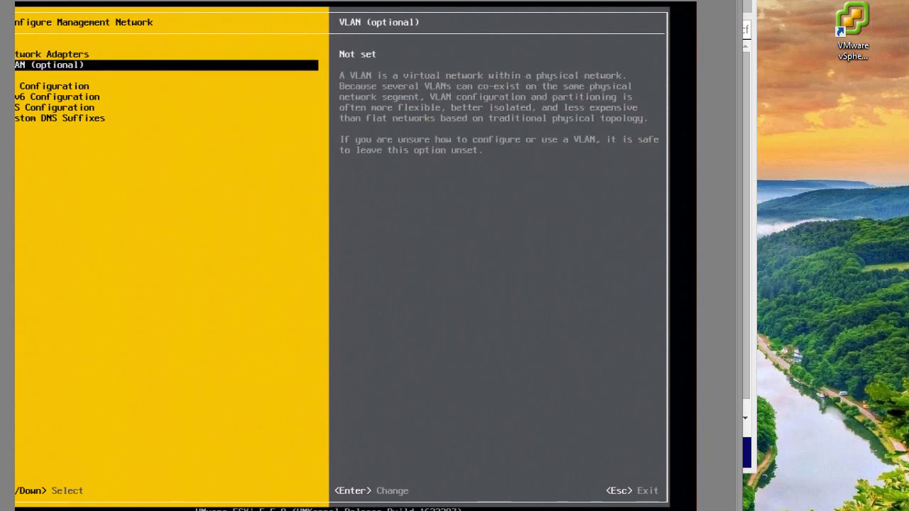
pyautogui.press('Down')
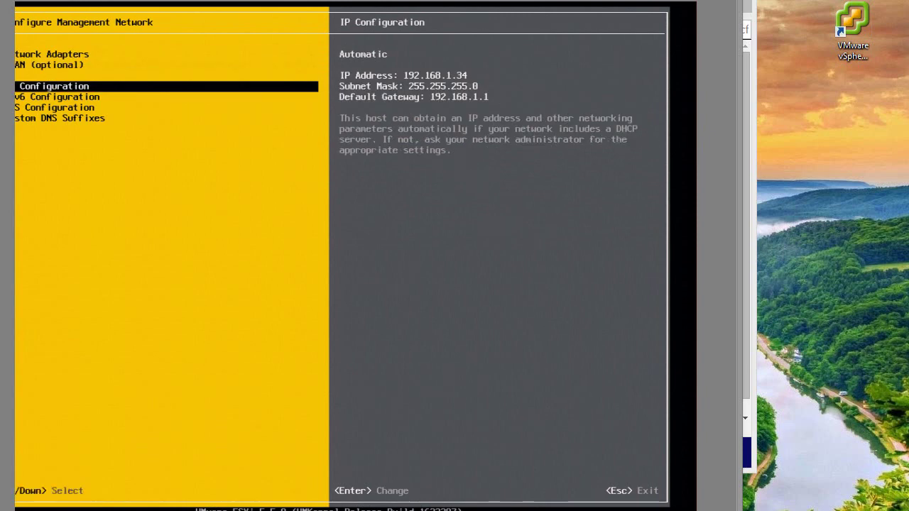
pyautogui.press('Down')
pyautogui.press('Up')
pyautogui.press('Return')
pyautogui.press('Down')
pyautogui.press('Escape')
pyautogui.press('Down')
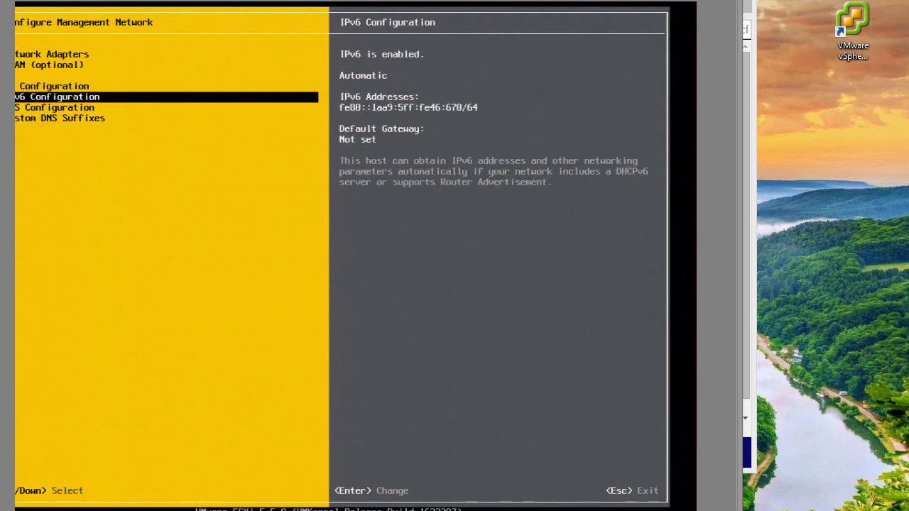
pyautogui.press('Up')
# Open the host's IP configuration and choose the static IP address and network configuration option
pyautogui.press('Return')
pyautogui.press('Down')
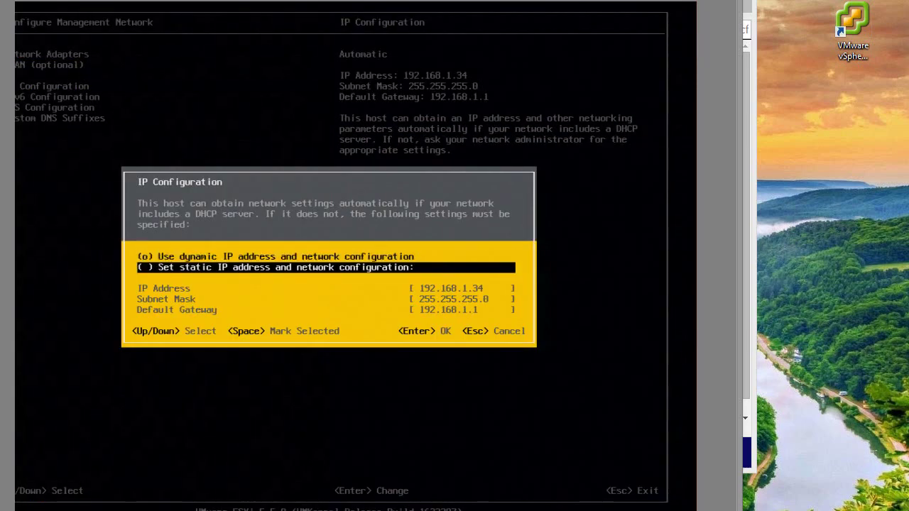
pyautogui.press('space')
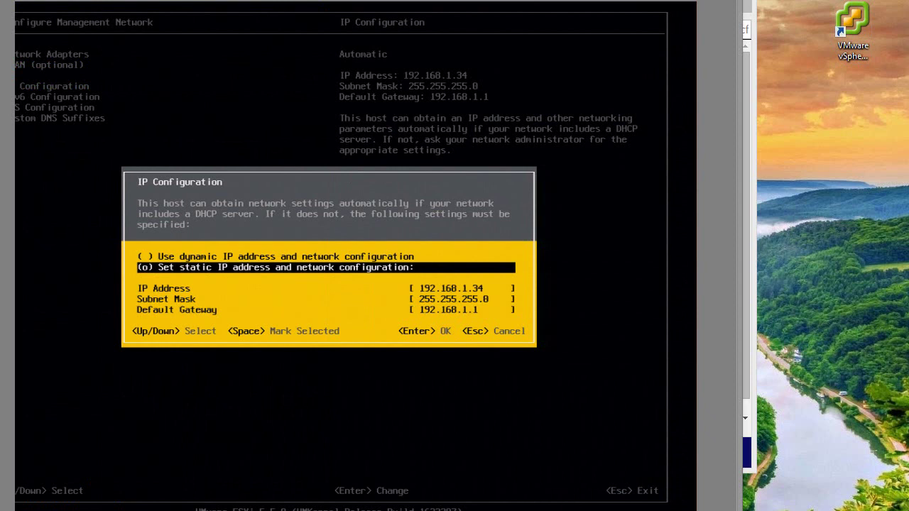
# Set the host's static IP address to 192.168.1.250, keep the subnet mask and default gateway, and accept the IP configuration
pyautogui.press('Down')
pyautogui.press('BackSpace')
pyautogui.press('BackSpace')
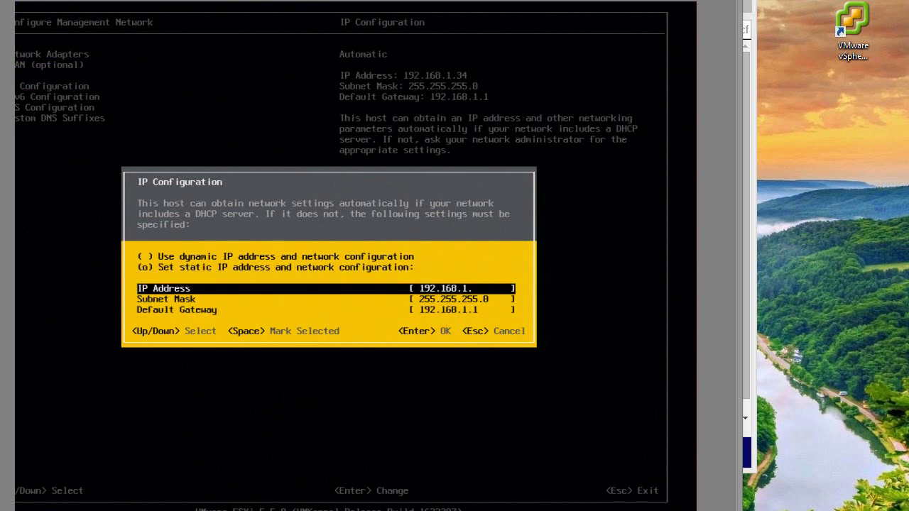
pyautogui.press('Down')
pyautogui.press('Up')
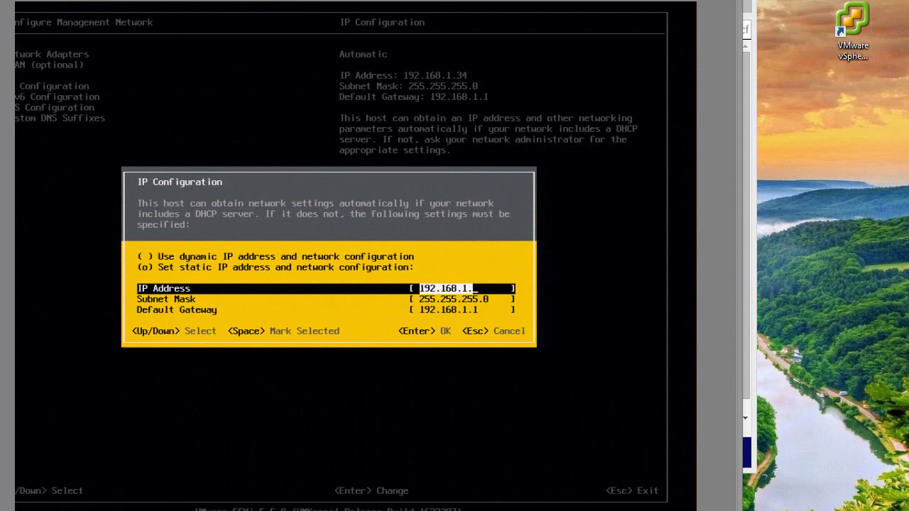
pyautogui.write('256')
pyautogui.press('BackSpace')
pyautogui.press('BackSpace')
pyautogui.press('BackSpace')
pyautogui.write('192')
pyautogui.press('BackSpace')
pyautogui.press('BackSpace')
pyautogui.write('92')
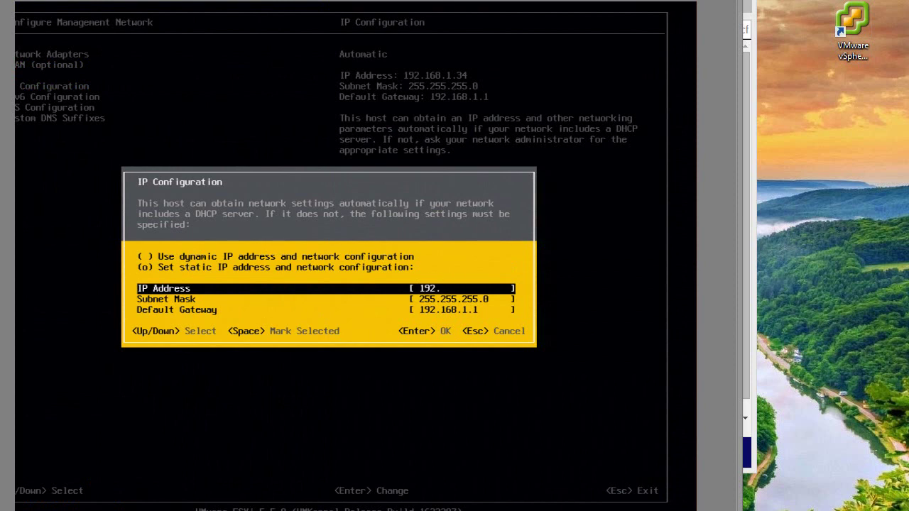
pyautogui.write('.168.1.1')
pyautogui.press('BackSpace')
pyautogui.write('250')
pyautogui.press('Down')
pyautogui.press('Down')
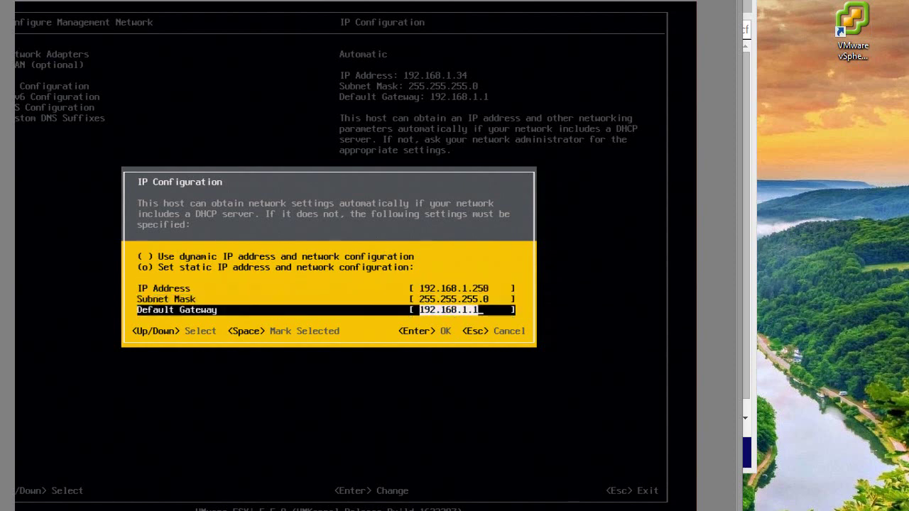
pyautogui.press('Return')
# Open the DNS configuration and set the alternate DNS server to 8.8.8.8
pyautogui.press('Down')
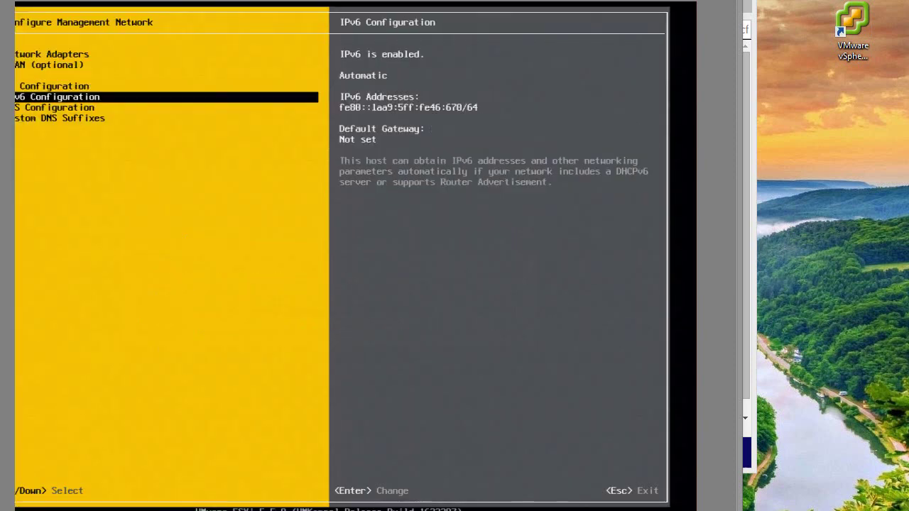
pyautogui.press('Down')
pyautogui.press('Return')
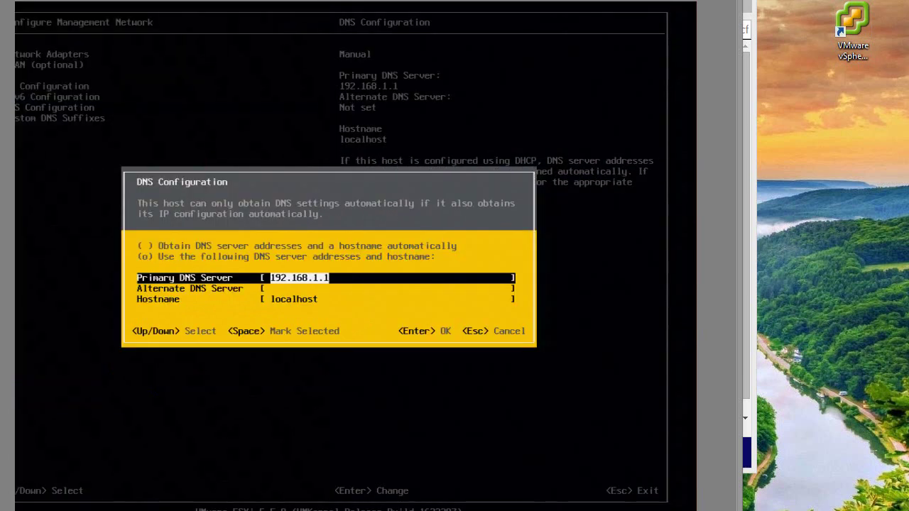
pyautogui.press('Down')
pyautogui.press('Down')
pyautogui.press('Up')
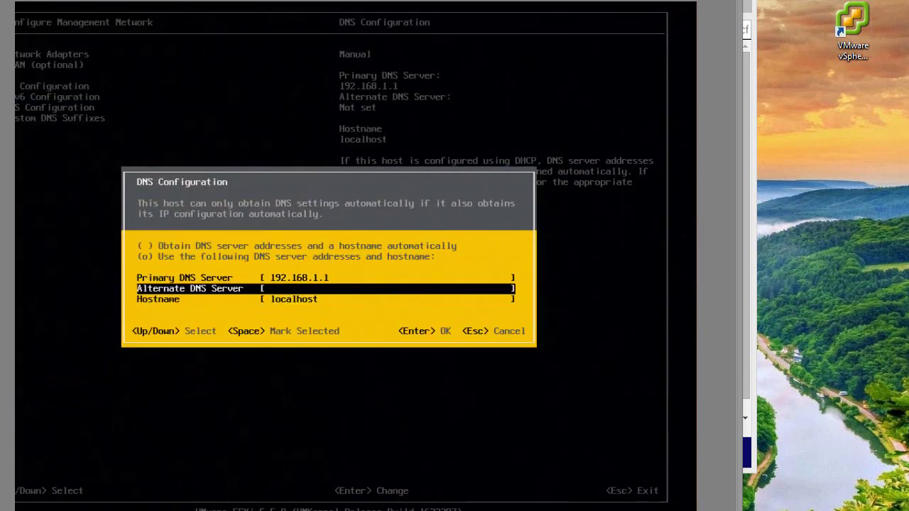
pyautogui.write('8.8.8.8')
# Replace the hostname with esxi and accept the DNS configuration
pyautogui.press('Down')
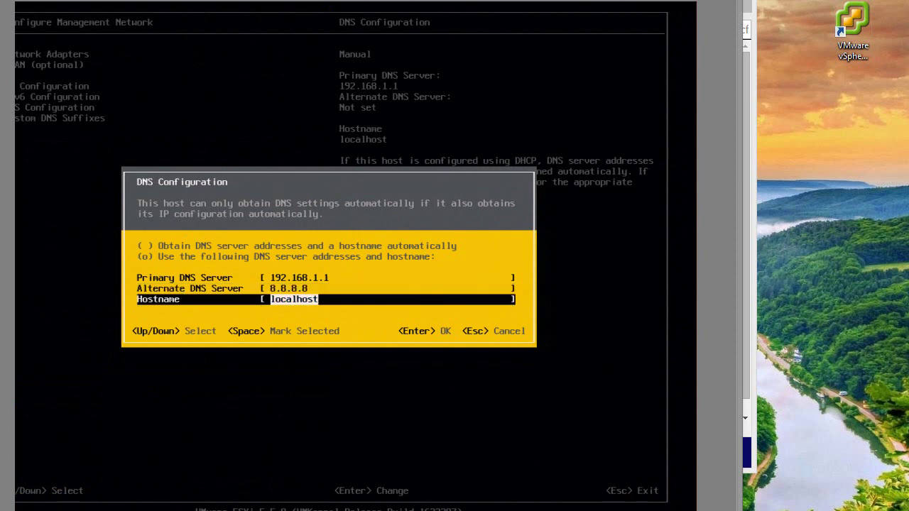
pyautogui.press('BackSpace')
pyautogui.write('exi')
pyautogui.write('s')
pyautogui.press('BackSpace')
pyautogui.press('BackSpace')
pyautogui.press('BackSpace')
pyautogui.write('sxi.')
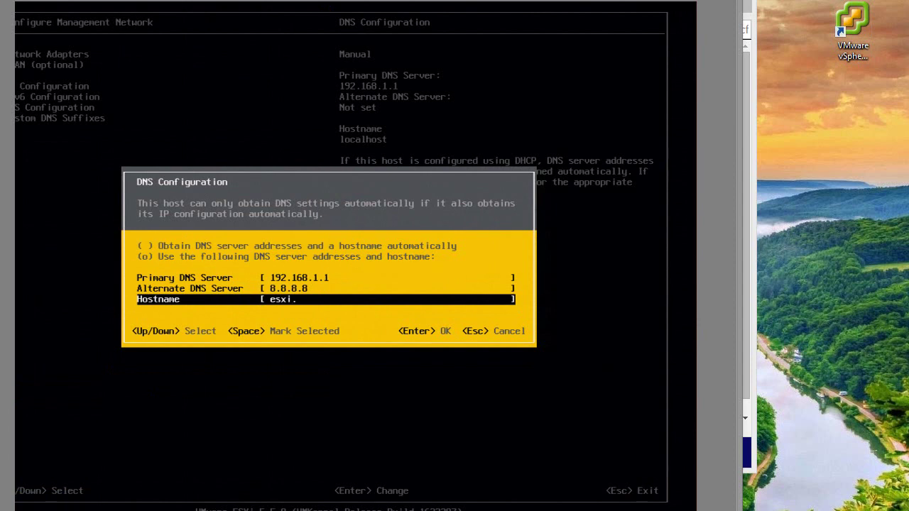
pyautogui.press('Return')
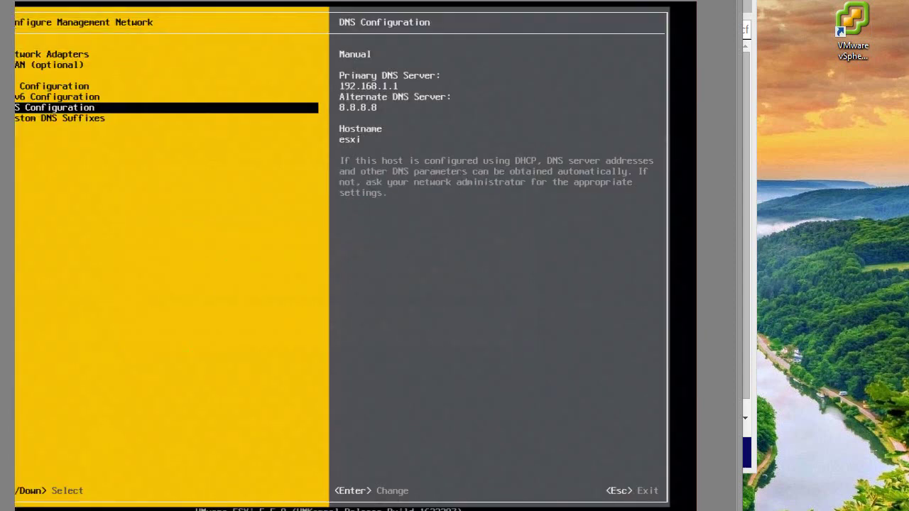
# Recheck the saved DNS server and hostname settings, and view the custom DNS suffixes entry
pyautogui.press('Return')
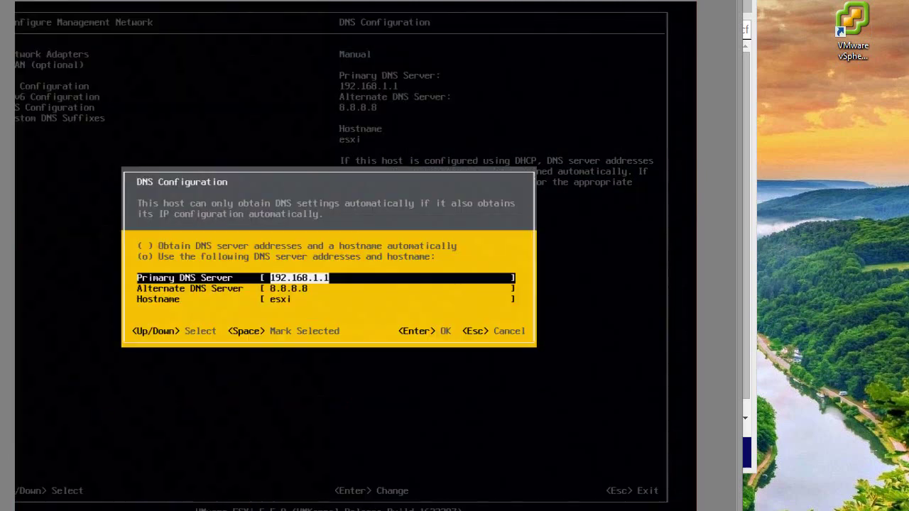
pyautogui.press('Down')
pyautogui.press('Down')
pyautogui.press('Escape')
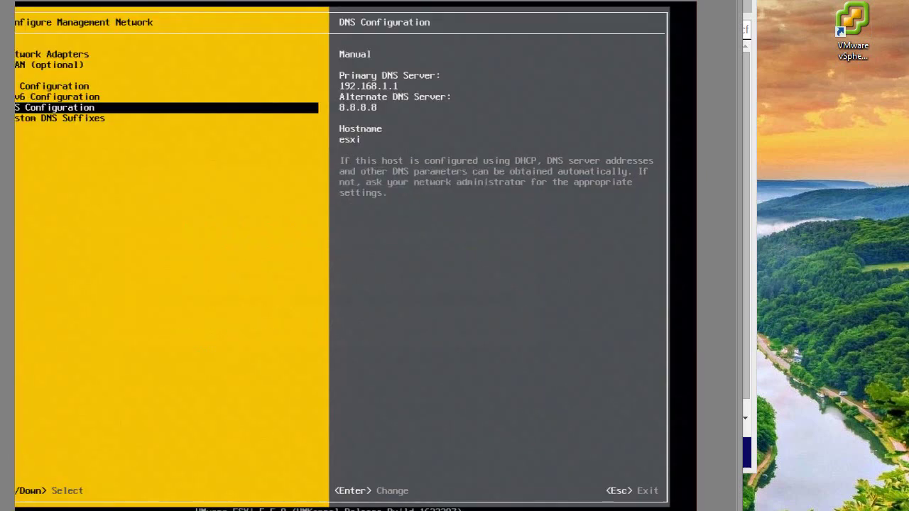
pyautogui.press('Down')
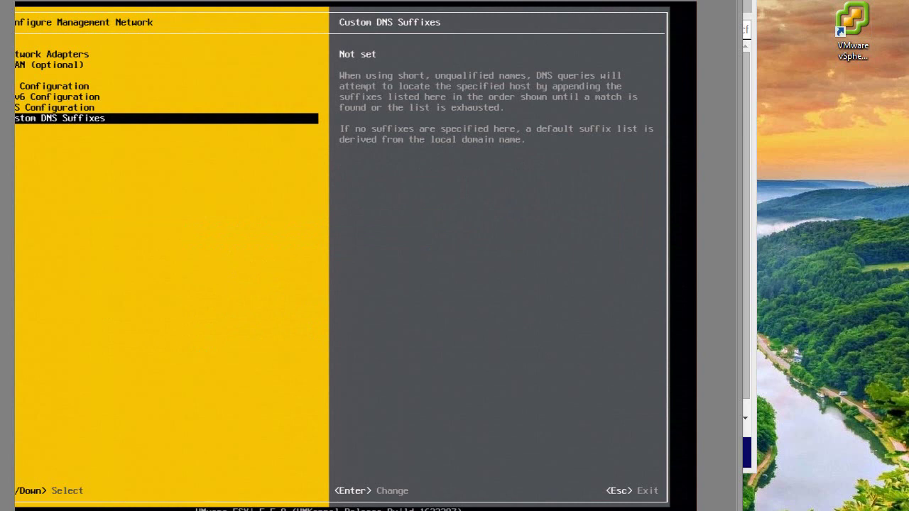
# Review the network adapters available for the management network and keep only vmnic0 selected
pyautogui.press('Up')
pyautogui.press('Up')
pyautogui.press('Up')
pyautogui.press('Up')
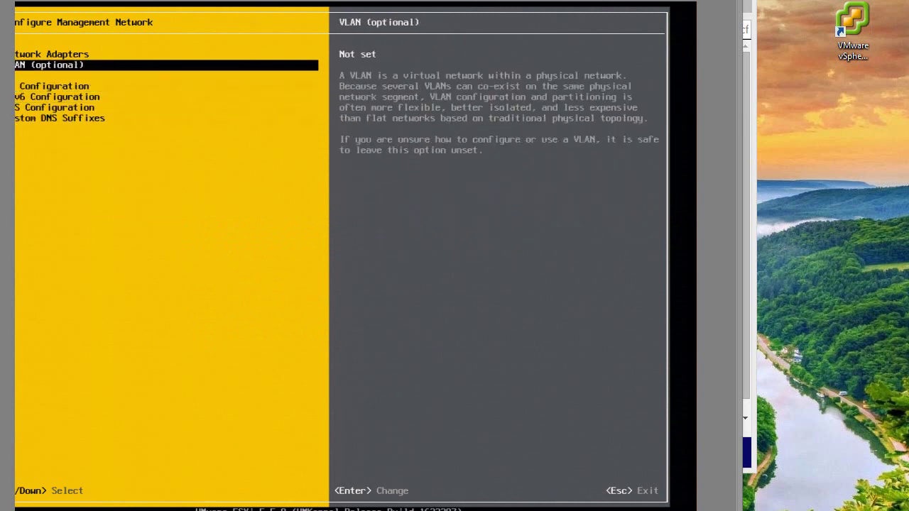
pyautogui.press('Up')
pyautogui.press('Return')
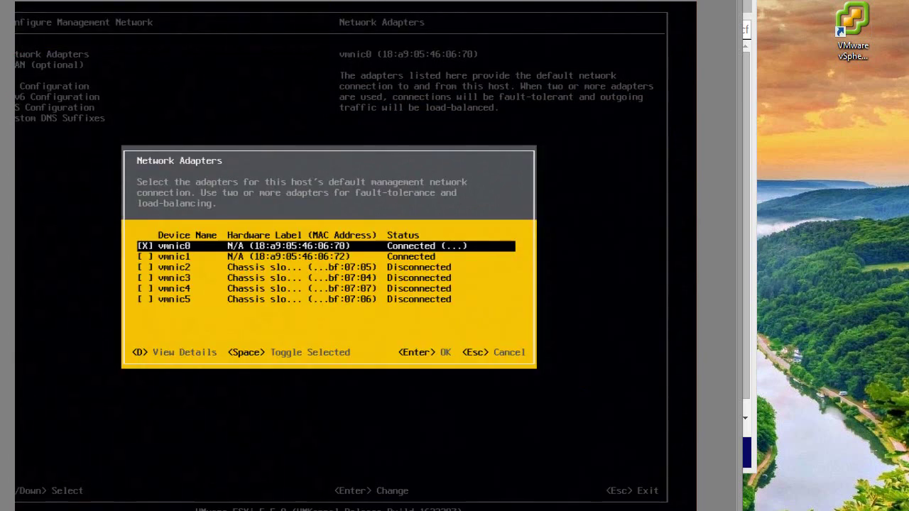
pyautogui.press('Down')
pyautogui.press('Up')
pyautogui.press('Down')
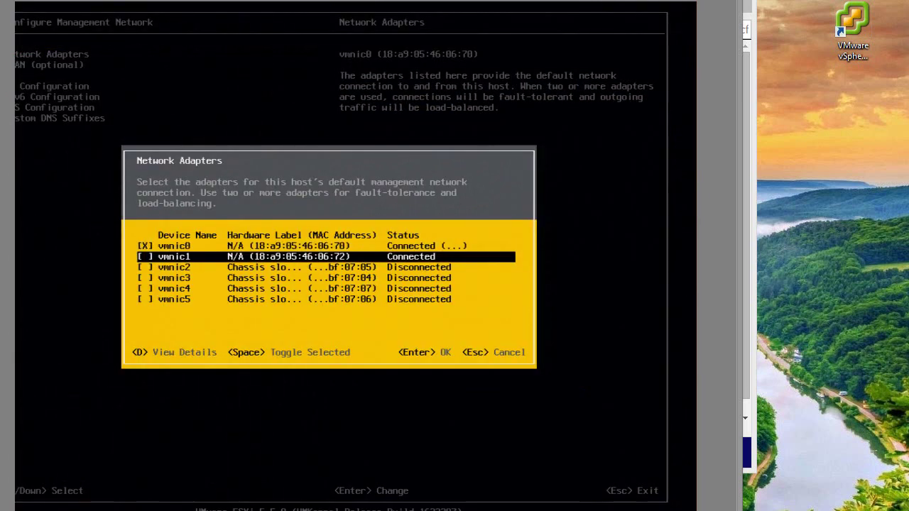
pyautogui.press('Up')
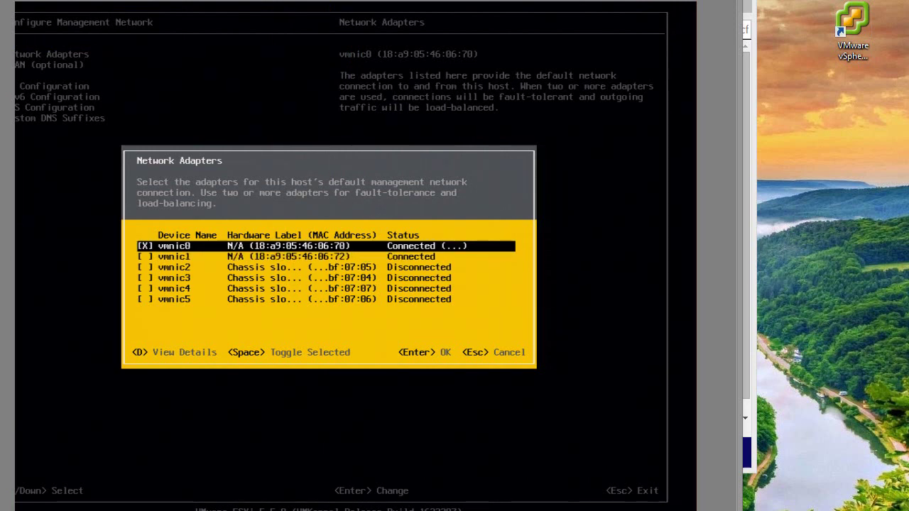
pyautogui.press('Down')
pyautogui.press('Up')
pyautogui.press('Return')
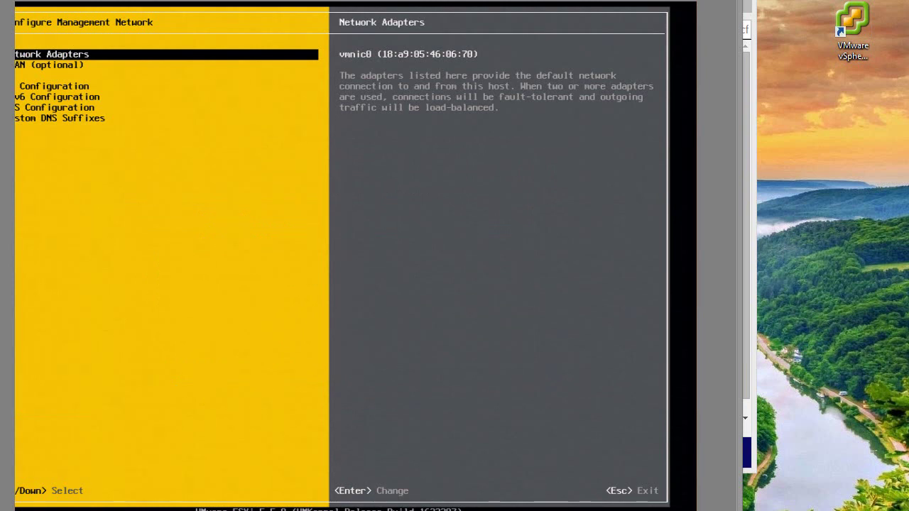
# Leave the management network configuration and apply the changes, restarting the management network
pyautogui.press('Escape')
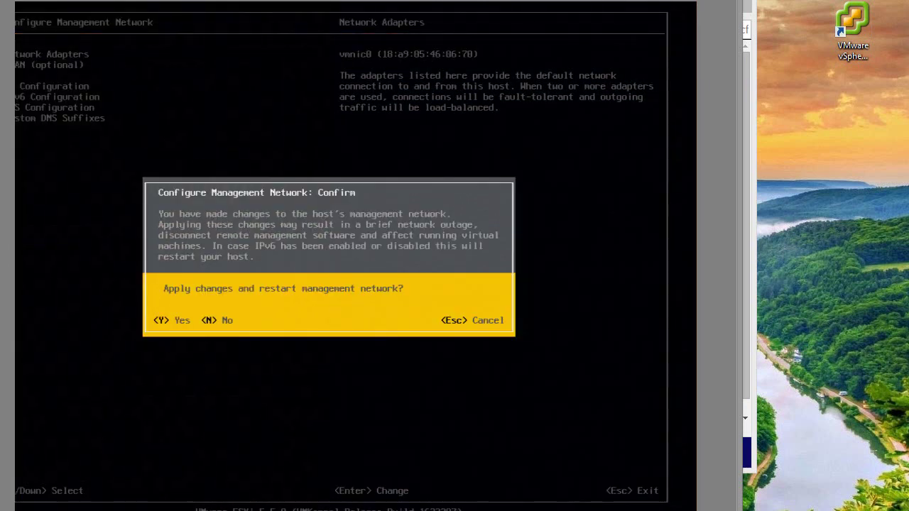
pyautogui.press('Escape')
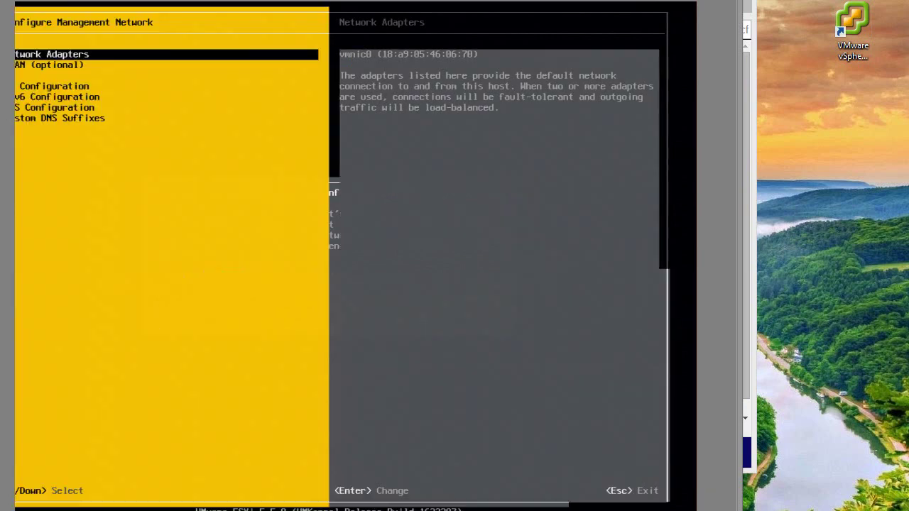
pyautogui.press('Escape')
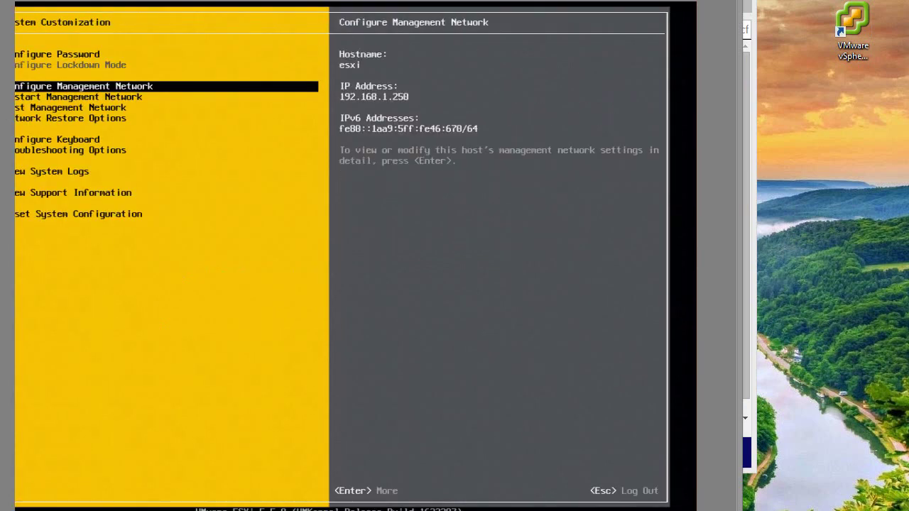
pyautogui.press('Down')
pyautogui.press('Up')
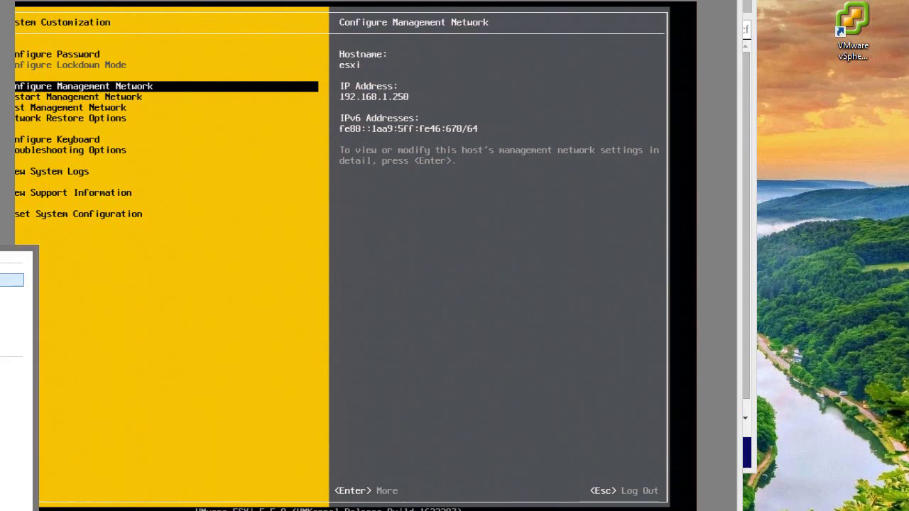
# Switch to a Windows Command Prompt and run ipconfig to examine the PC's network adapter addresses
pyautogui.press('Return')
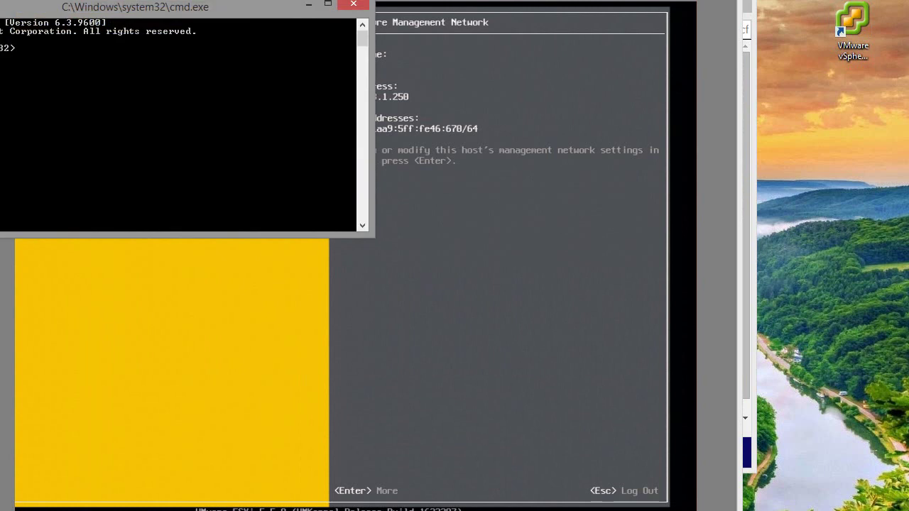
pyautogui.moveTo(96, 10); pyautogui.dragTo(315, 76)
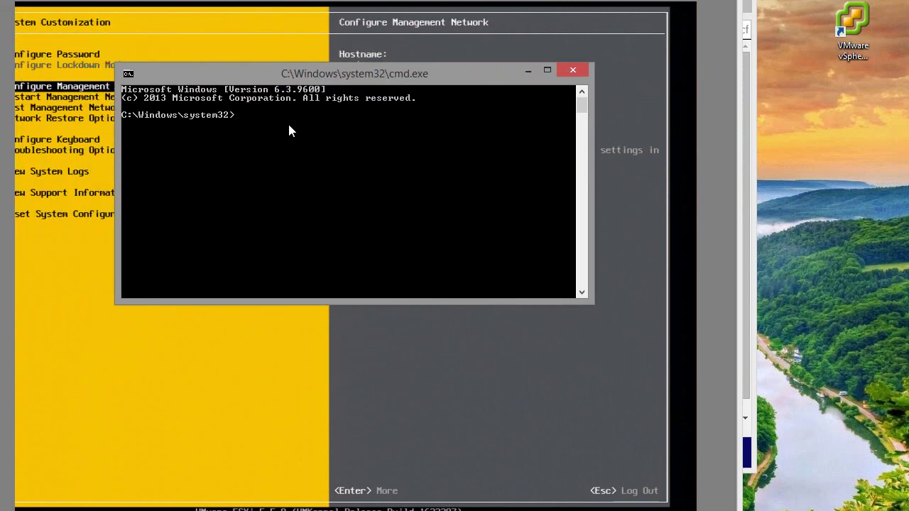
pyautogui.write('ipconfig')
pyautogui.press('Return')
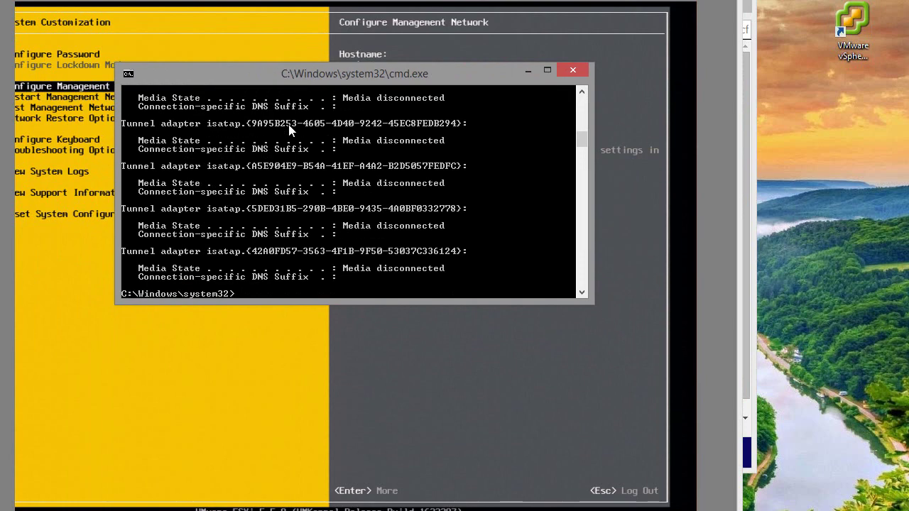
pyautogui.scroll(8, 469, 241)
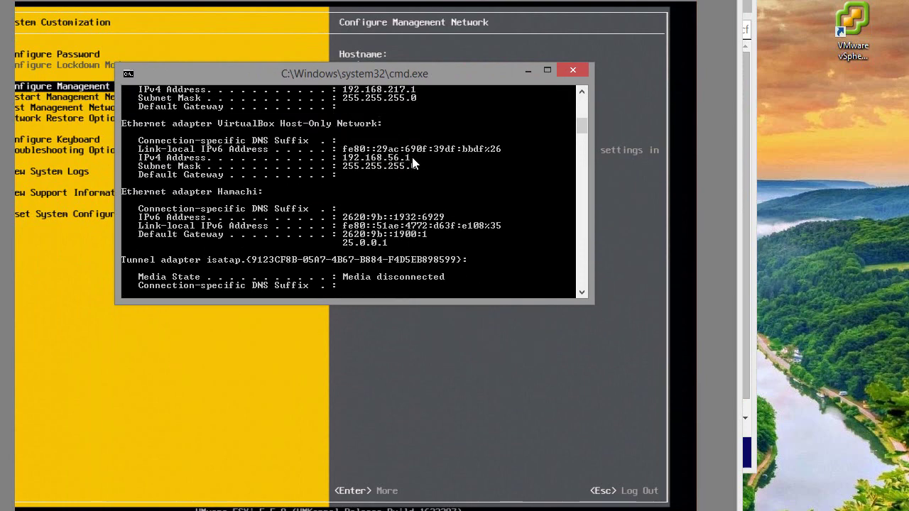
pyautogui.scroll(7, 412, 162)
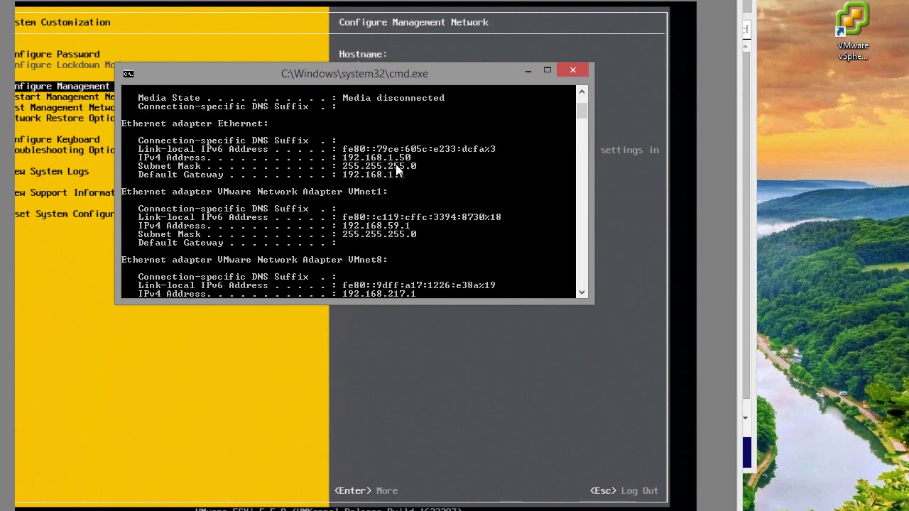
pyautogui.scroll(-10, 394, 181)
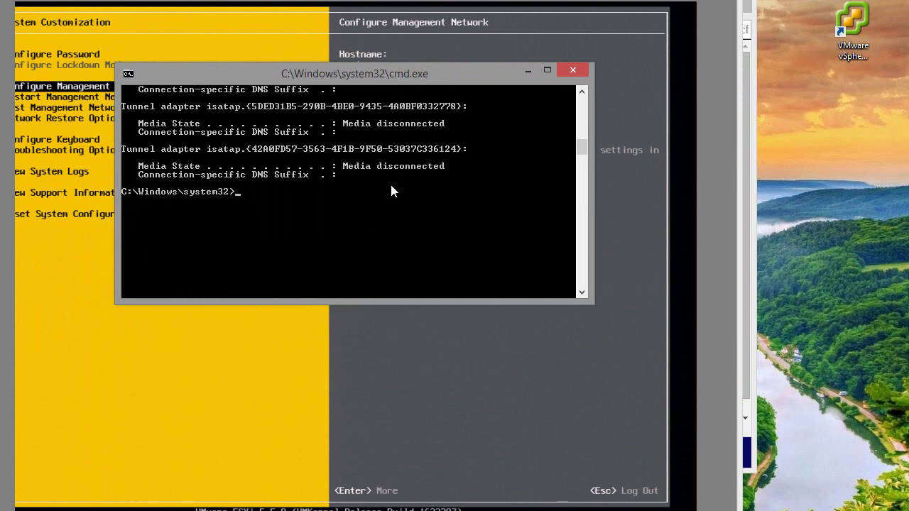
# Ping 192.168.1.250 to test the connection to the ESXi host and close the Command Prompt
pyautogui.write('ping 192.168.1.250')
pyautogui.press('Return')
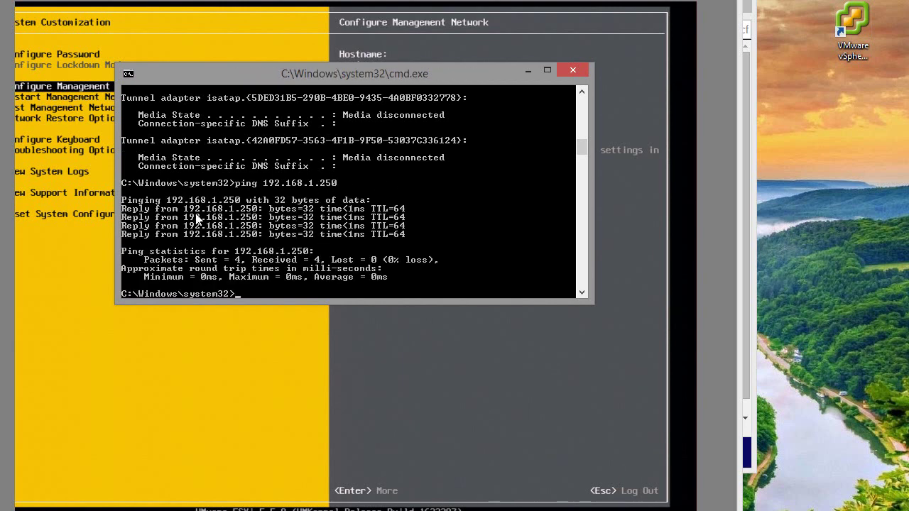
pyautogui.click(559, 69)
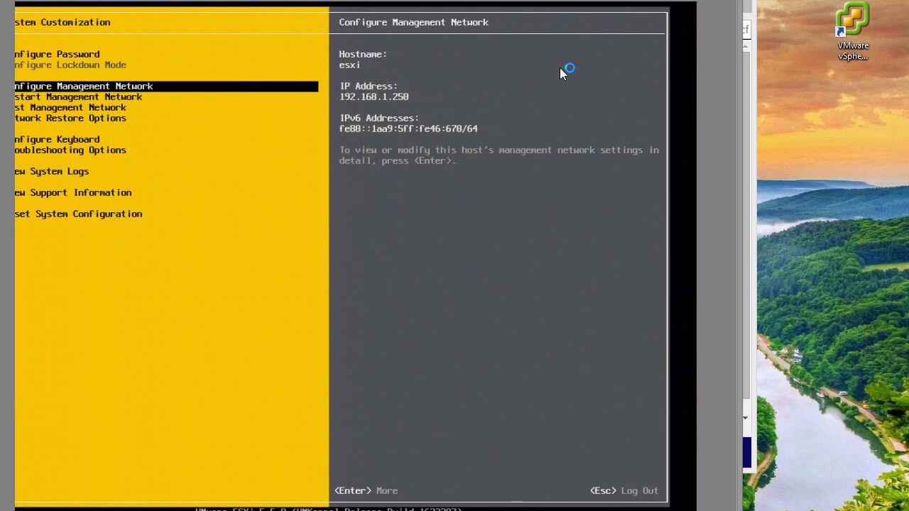
# Log in to 192.168.1.250 with VMware vSphere Client as root using the account password, and dismiss the evaluation notice
pyautogui.click(672, 15)
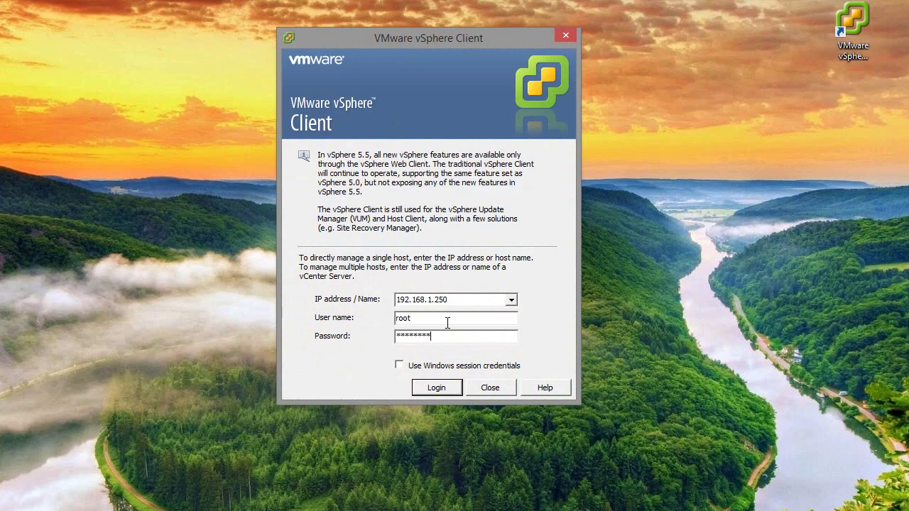
pyautogui.press('Return')
pyautogui.click(260, 298)
pyautogui.click(484, 278)
pyautogui.click(474, 298)
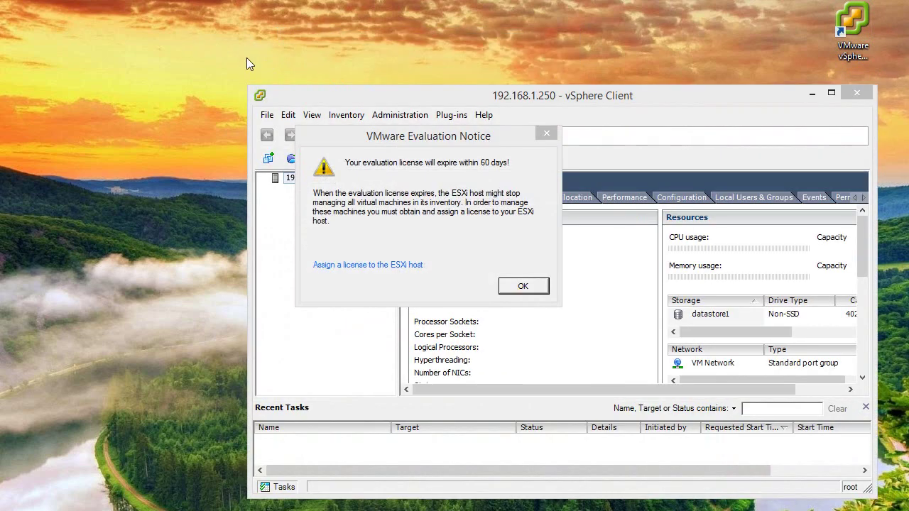
pyautogui.click(510, 287)
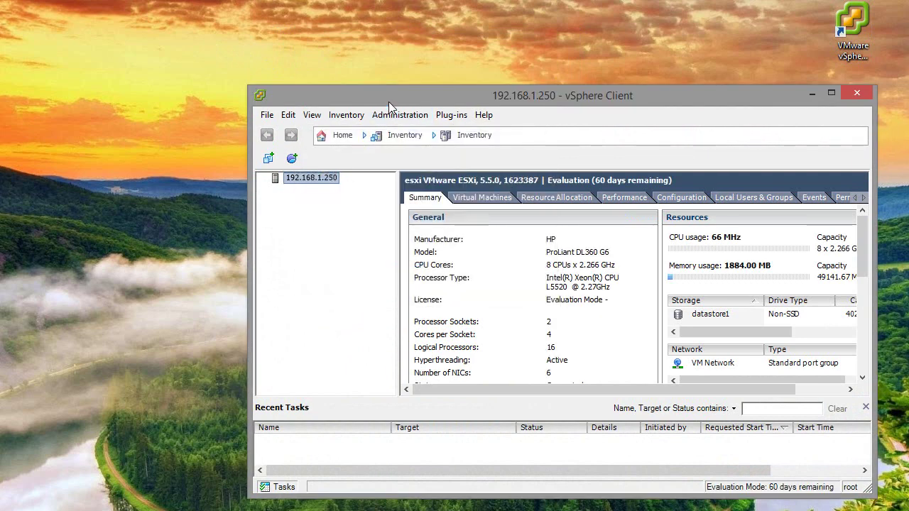
# Enlarge the client window and review the host's summary, virtual machines, resource allocation and performance information
pyautogui.moveTo(382, 98); pyautogui.dragTo(160, 27)
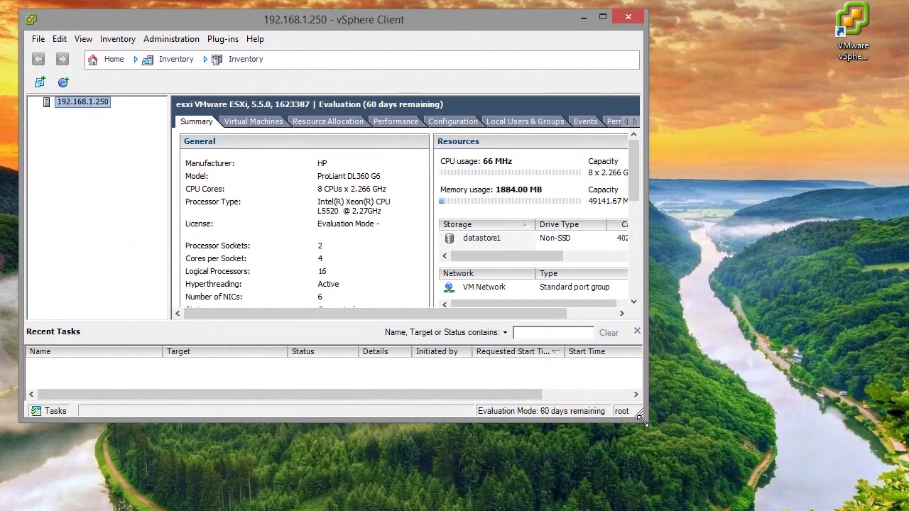
pyautogui.moveTo(643, 420); pyautogui.dragTo(896, 502)
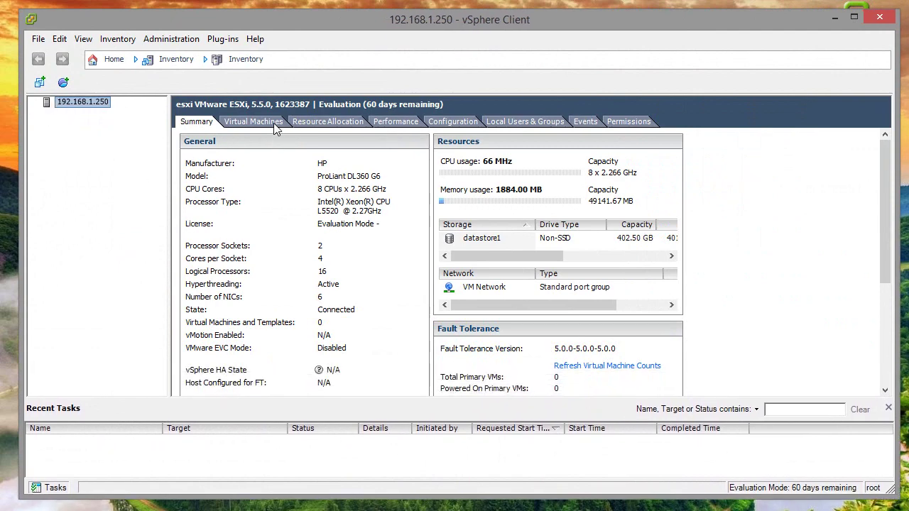
pyautogui.click(274, 122)
pyautogui.click(198, 121)
pyautogui.click(284, 124)
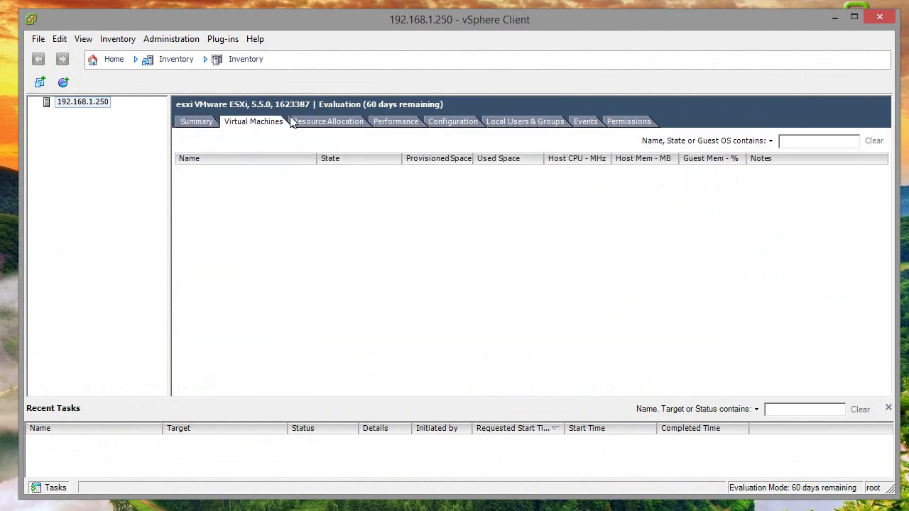
pyautogui.click(317, 119)
pyautogui.click(387, 121)
# Enable the NTP client in the host's time configuration and open the NTP daemon options
pyautogui.click(442, 125)
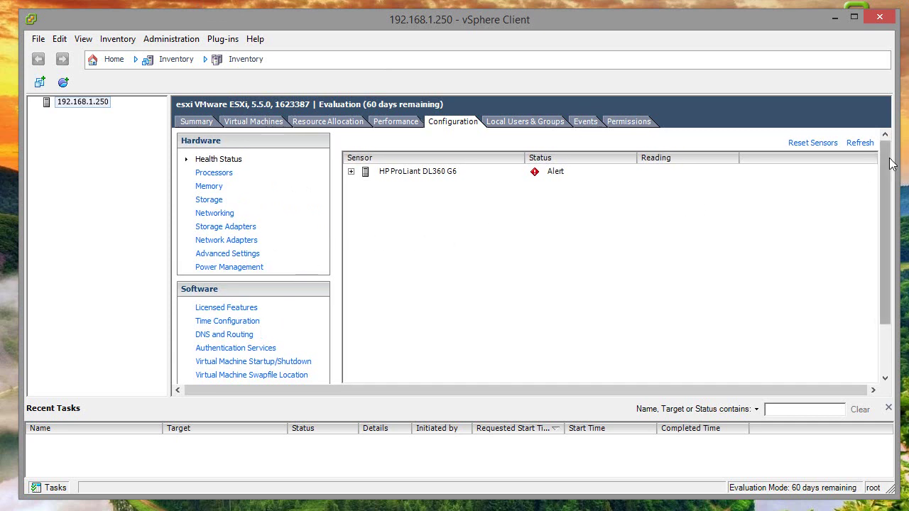
pyautogui.moveTo(891, 165); pyautogui.dragTo(876, 254)
pyautogui.scroll(2, 426, 160)
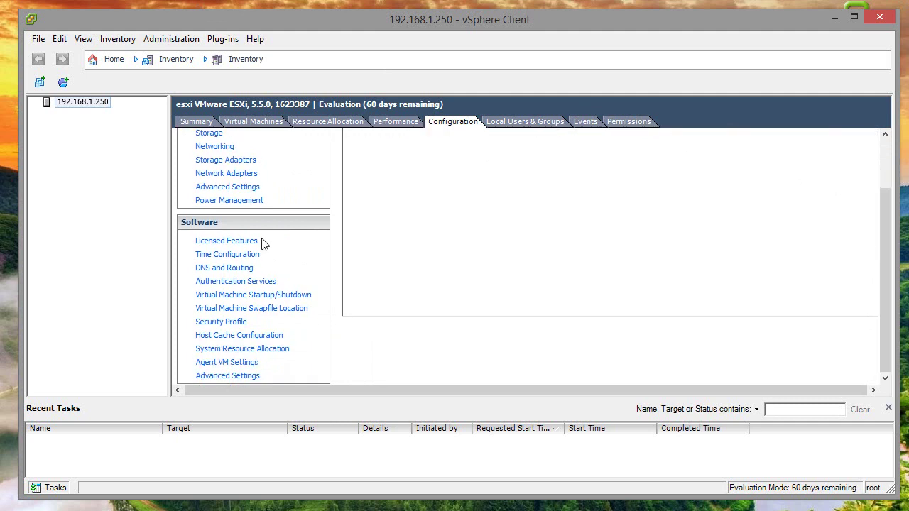
pyautogui.click(227, 254)
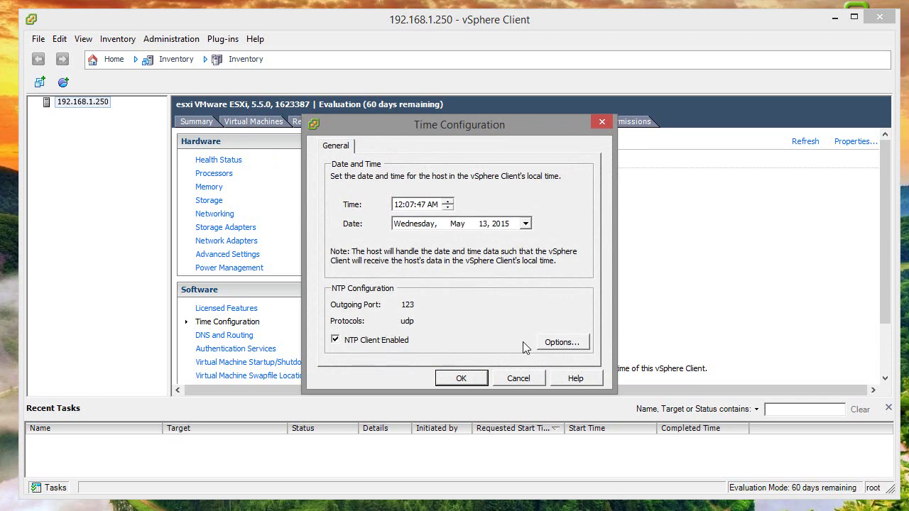
pyautogui.click(547, 342)
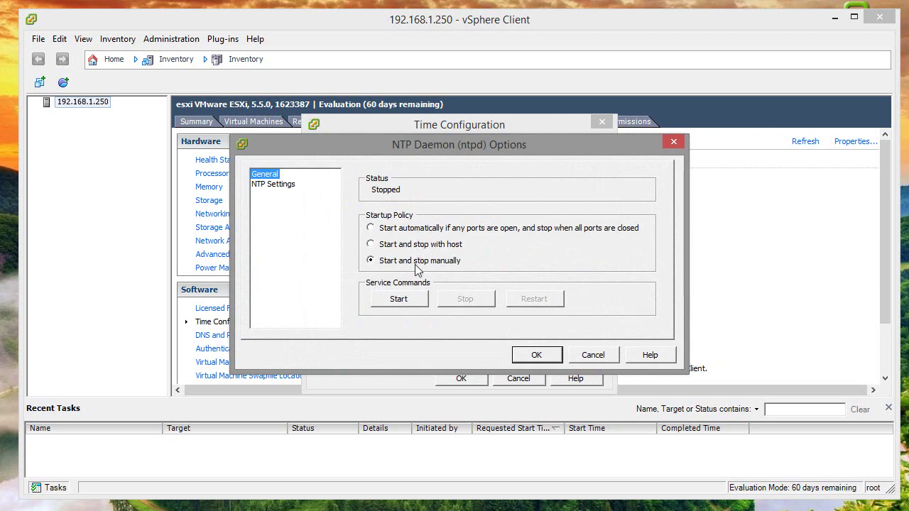
# Try to start the NTP daemon service with the manual startup policy
pyautogui.click(403, 299)
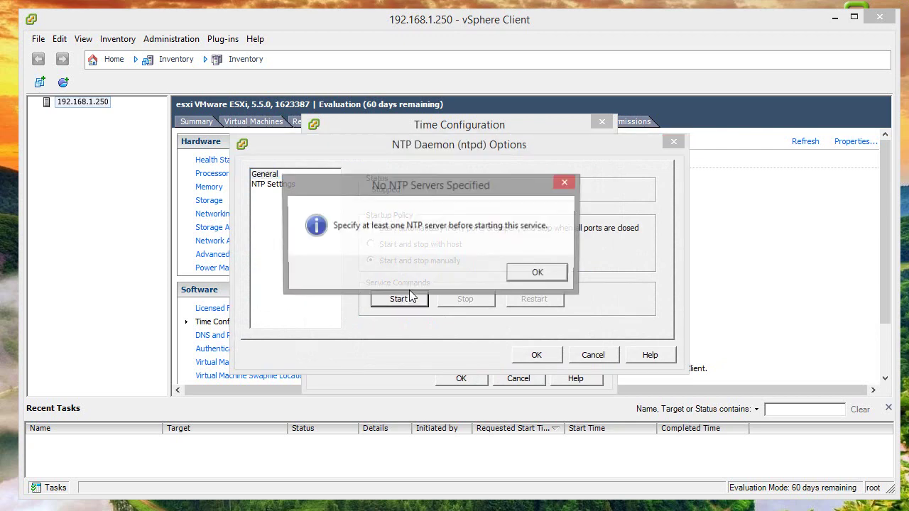
pyautogui.click(543, 273)
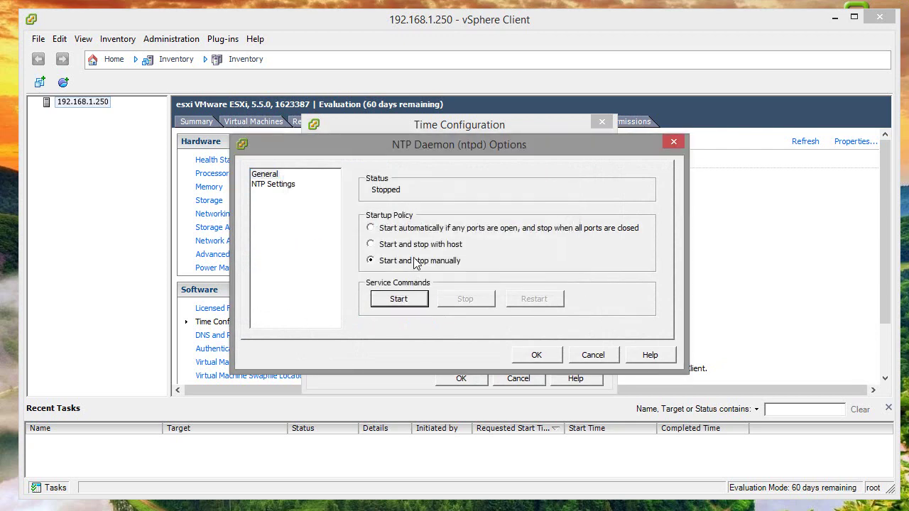
pyautogui.click(398, 299)
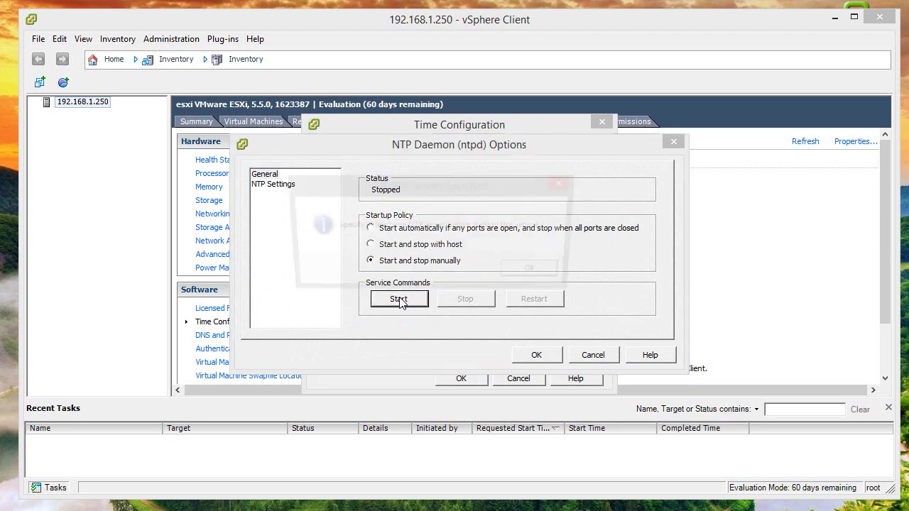
pyautogui.click(534, 278)
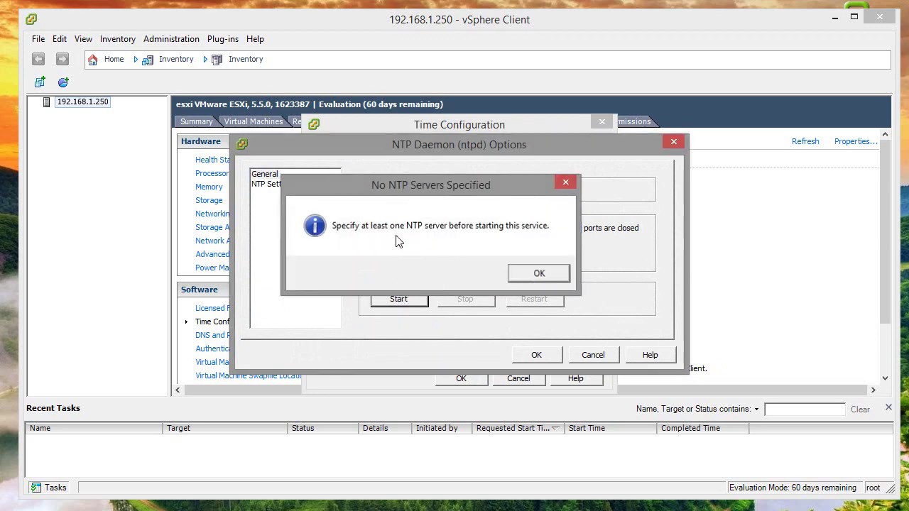
# Add time.windows.com as an NTP server and apply the NTP daemon options
pyautogui.click(285, 185)
pyautogui.click(491, 297)
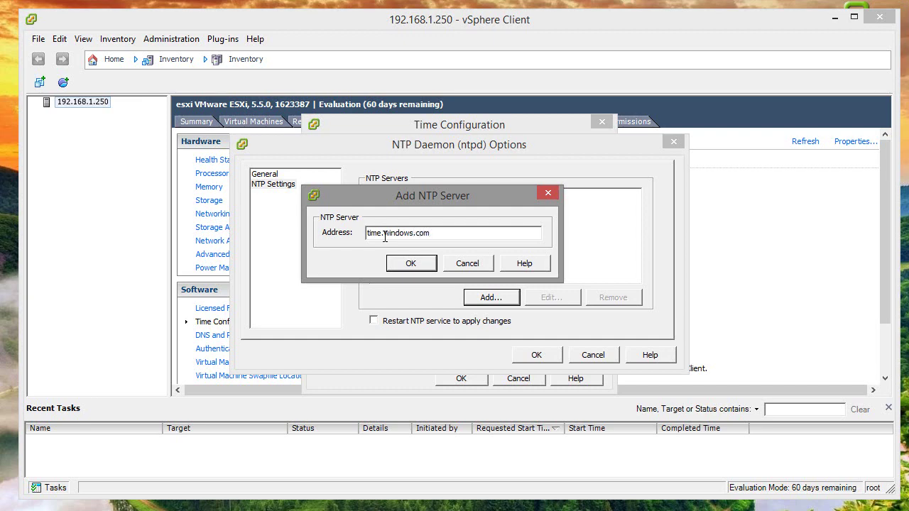
pyautogui.write('time.windows.com')
pyautogui.press('Return')
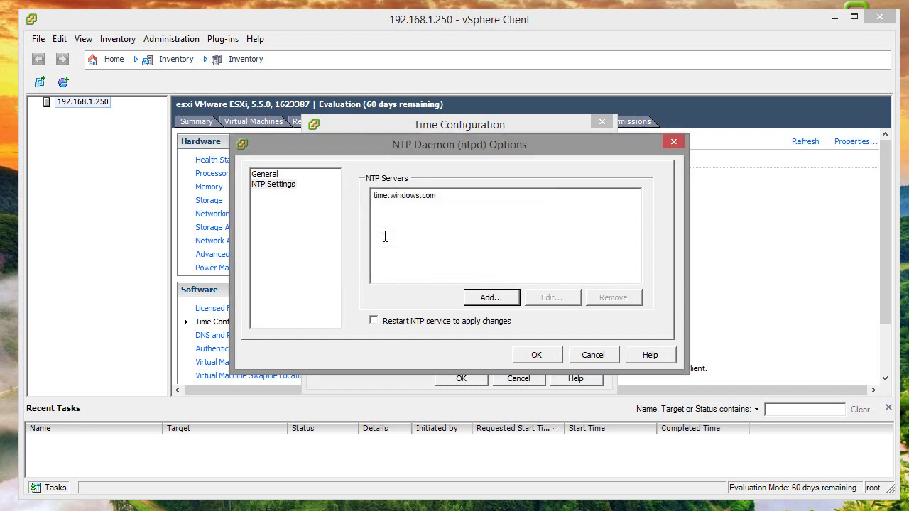
pyautogui.click(533, 355)
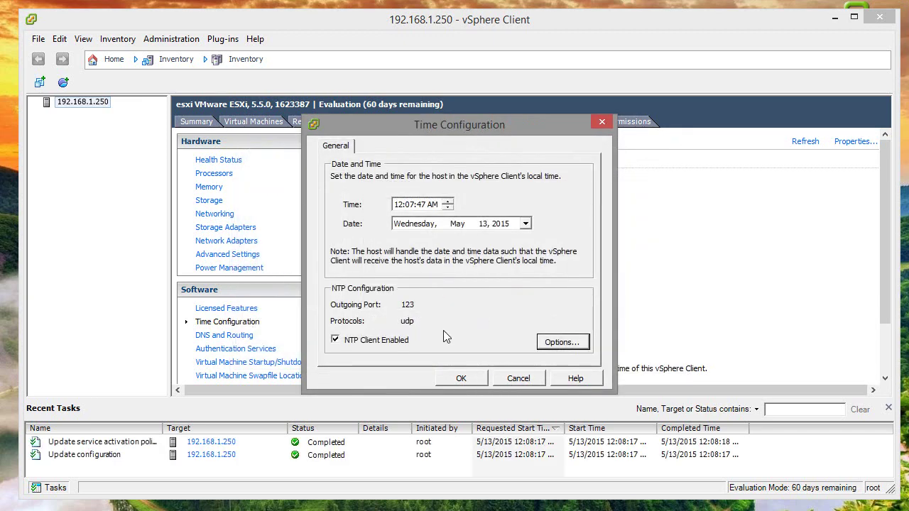
# Start the NTP daemon service from its general options and save the host's time configuration
pyautogui.click(557, 342)
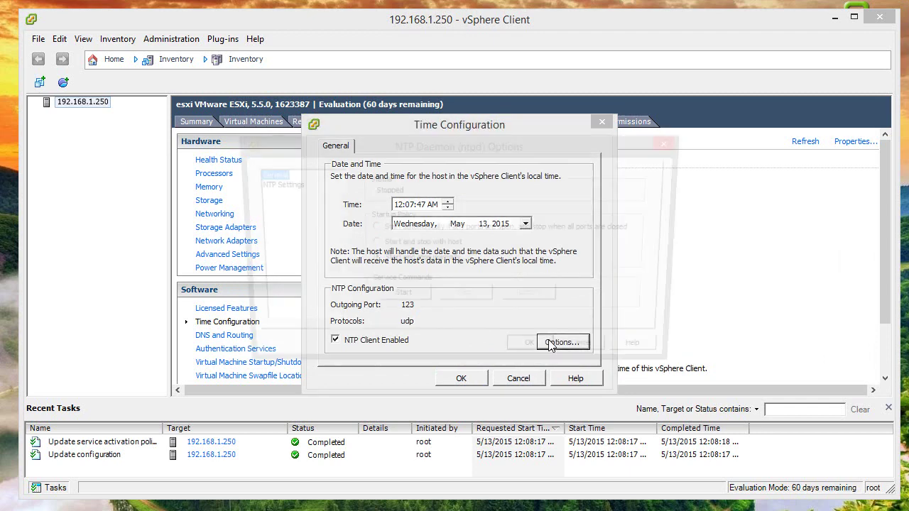
pyautogui.click(272, 186)
pyautogui.click(273, 174)
pyautogui.click(398, 299)
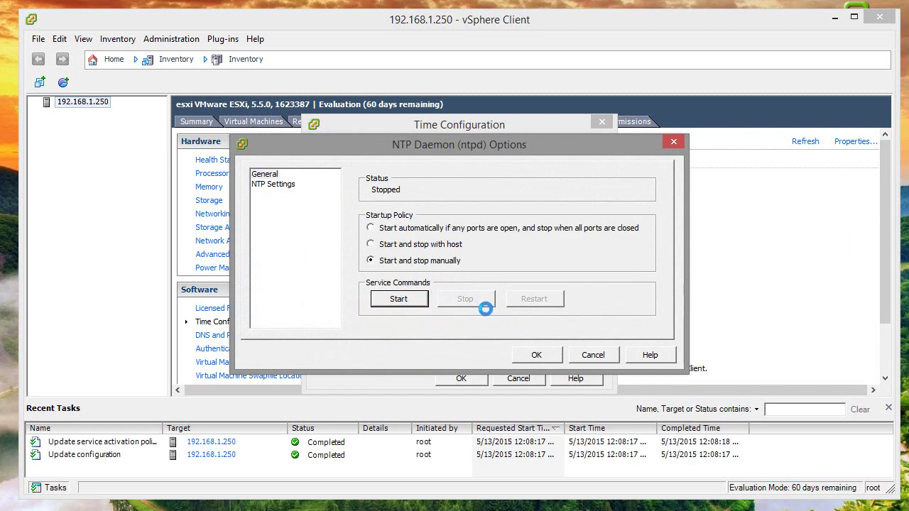
pyautogui.click(593, 356)
pyautogui.click(461, 379)
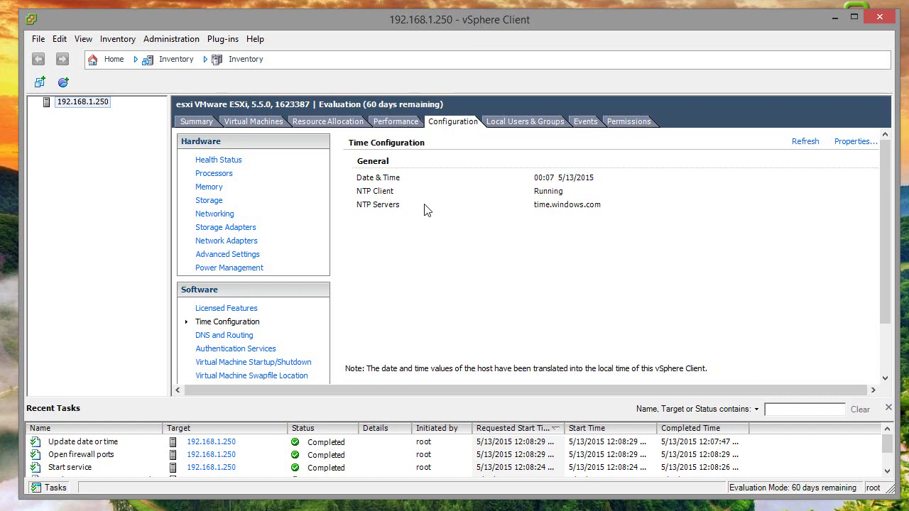
# Refresh the host's time configuration and review its DNS and routing settings
pyautogui.click(806, 144)
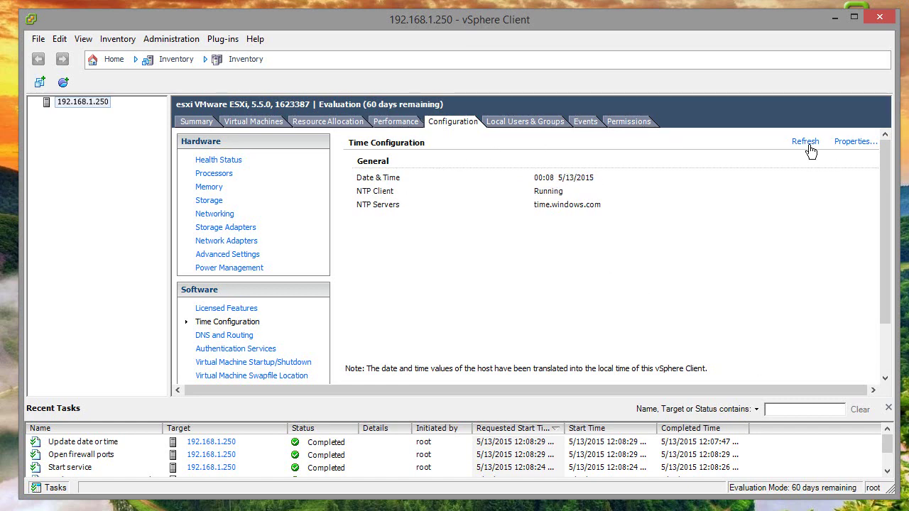
pyautogui.click(850, 144)
pyautogui.click(603, 124)
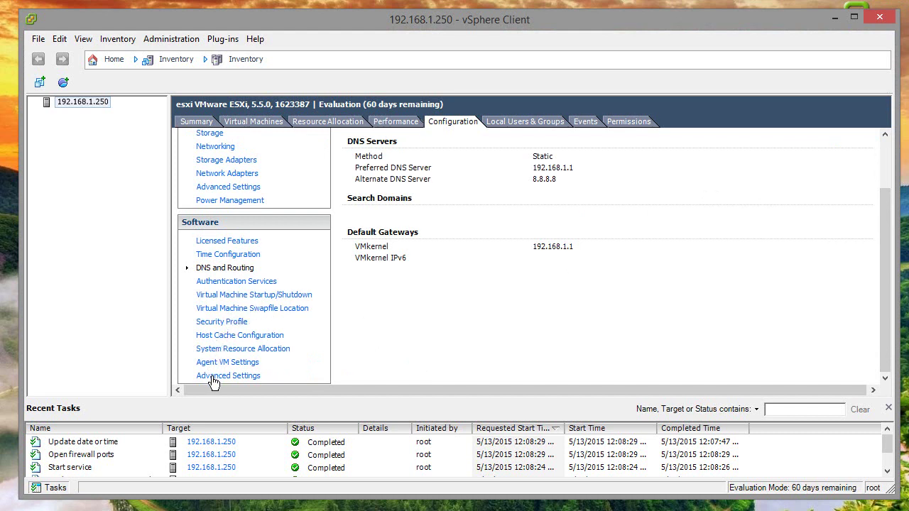
pyautogui.moveTo(892, 215); pyautogui.dragTo(886, 139)
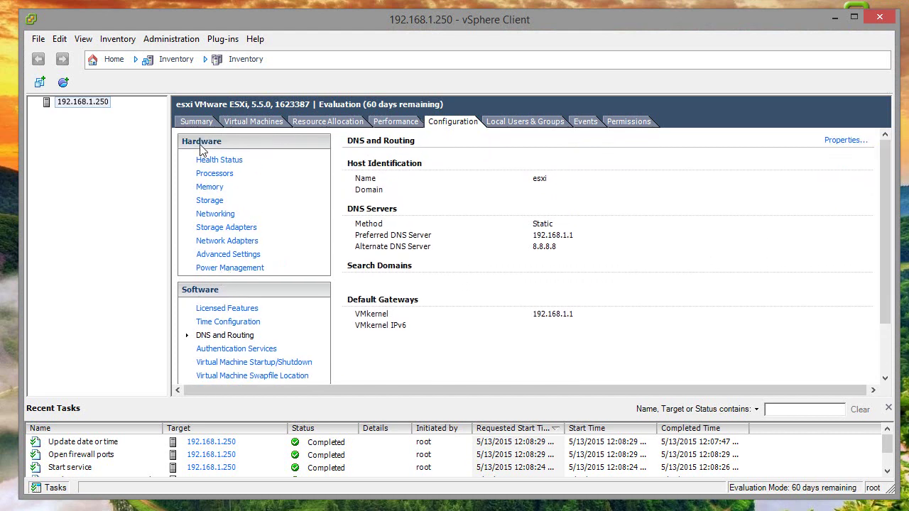
# Review the host's performance, resource allocation and virtual machines, and examine the hardware and resource details in its summary
pyautogui.click(390, 123)
pyautogui.click(348, 125)
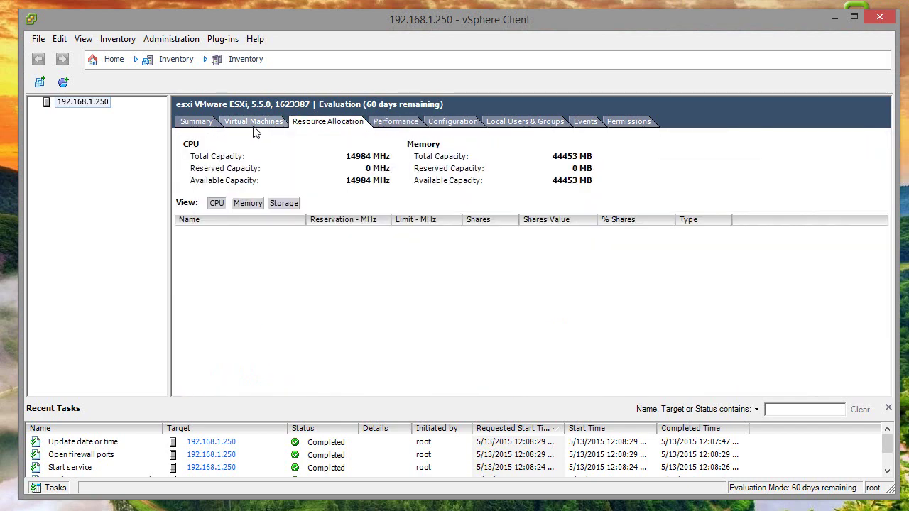
pyautogui.click(253, 125)
pyautogui.click(195, 125)
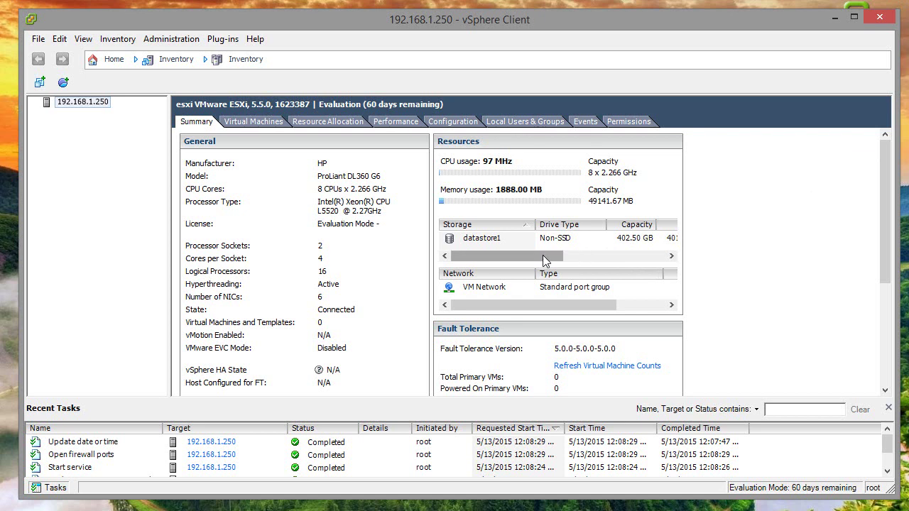
pyautogui.moveTo(540, 257)
pyautogui.mouseDown()
pyautogui.moveTo(607, 257)
pyautogui.moveTo(532, 257)
pyautogui.mouseUp()
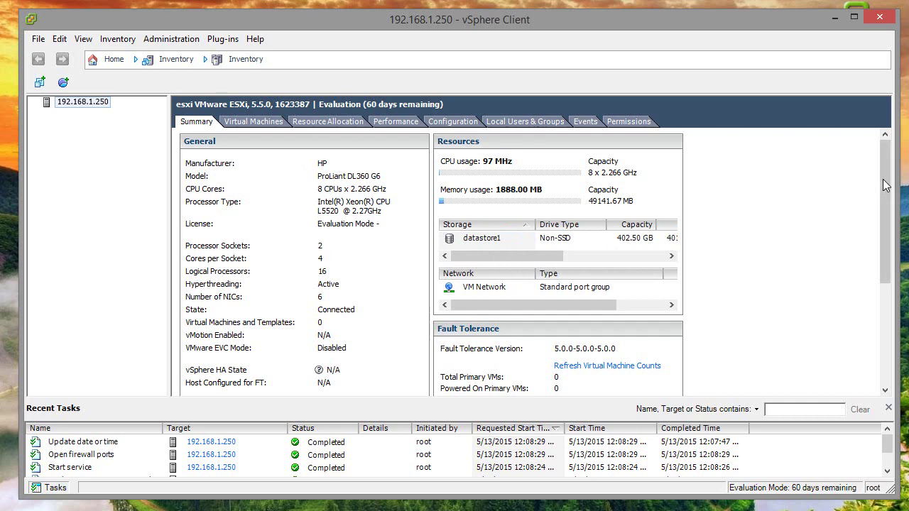
pyautogui.scroll(-2, 884, 188)
pyautogui.scroll(2, 885, 204)
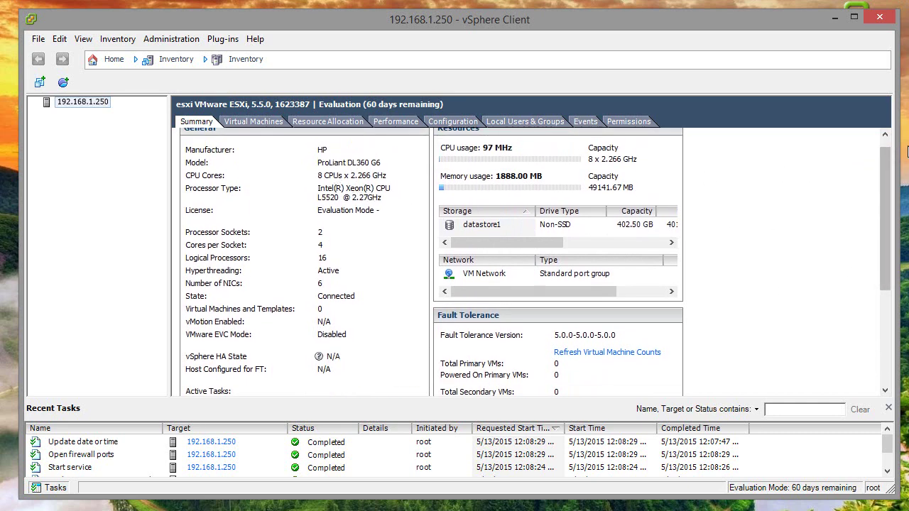
pyautogui.scroll(1, 890, 175)
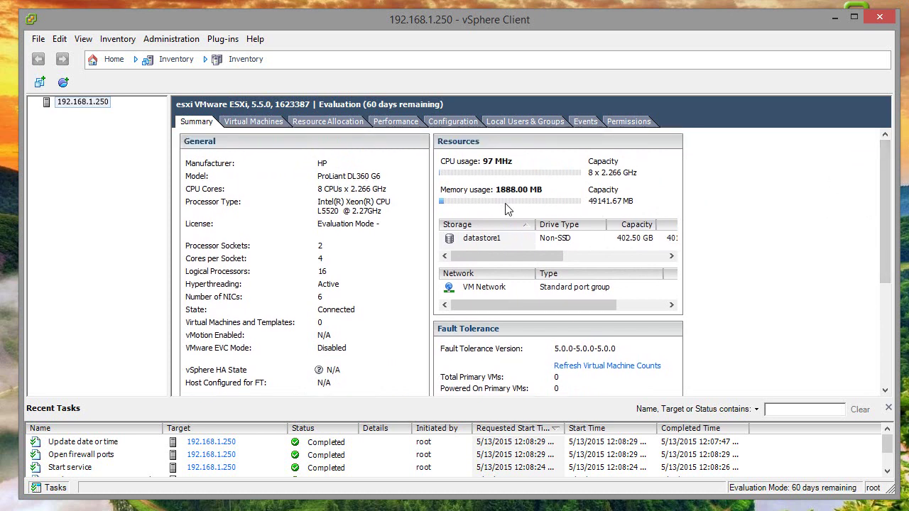
# Select datastore1 in the host summary and examine its drive type, capacity and free space
pyautogui.click(488, 238)
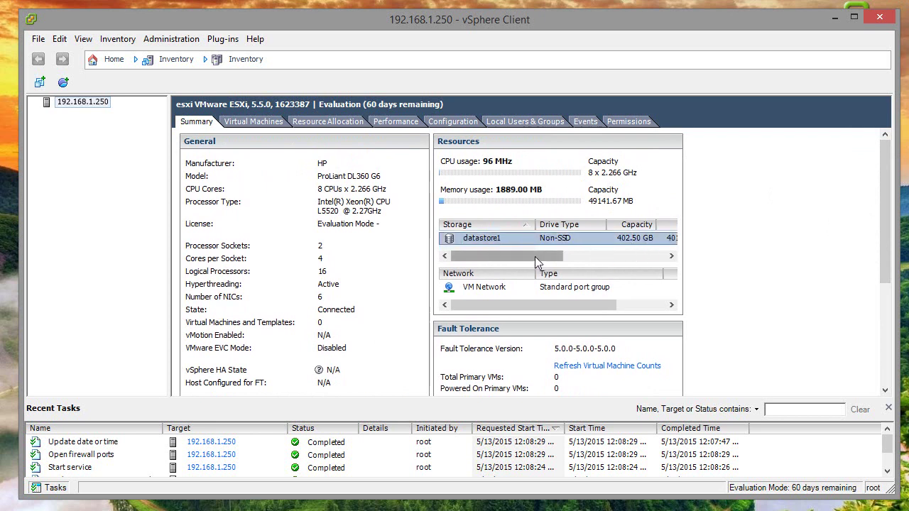
pyautogui.moveTo(535, 257); pyautogui.dragTo(572, 257)
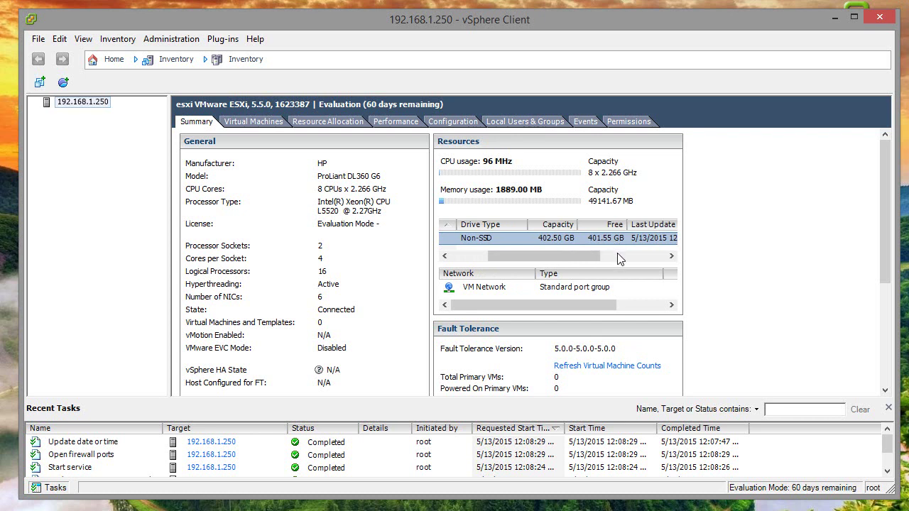
pyautogui.moveTo(578, 256); pyautogui.dragTo(524, 255)
# Browse datastore1 and inspect its .sdd.sf folder and root contents
pyautogui.rightClick(541, 240)
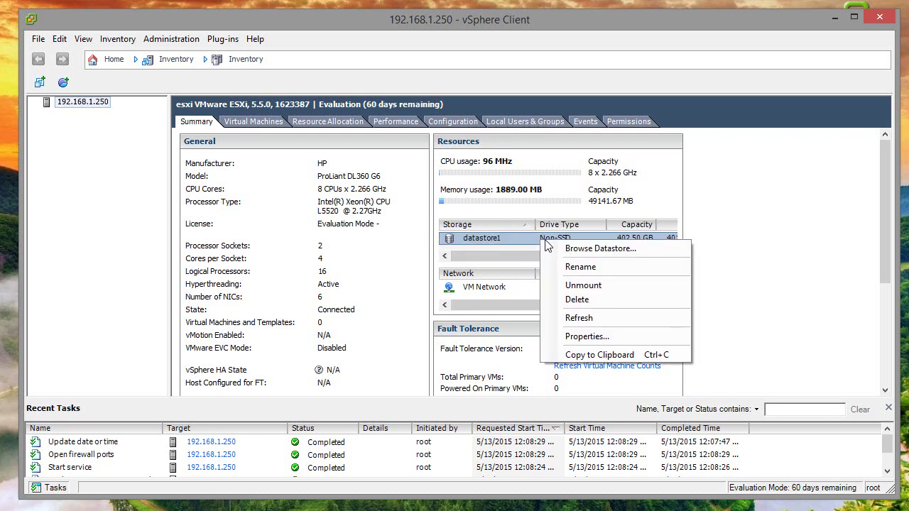
pyautogui.click(558, 246)
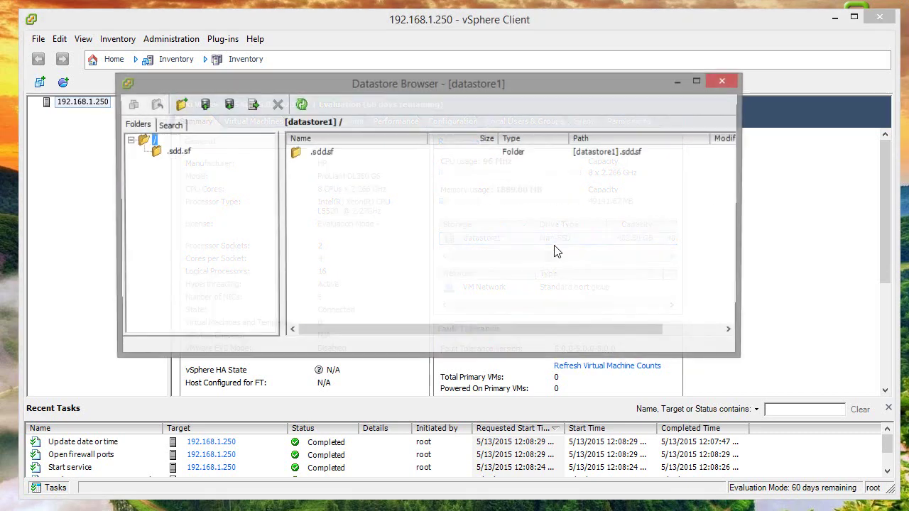
pyautogui.click(174, 152)
pyautogui.click(146, 140)
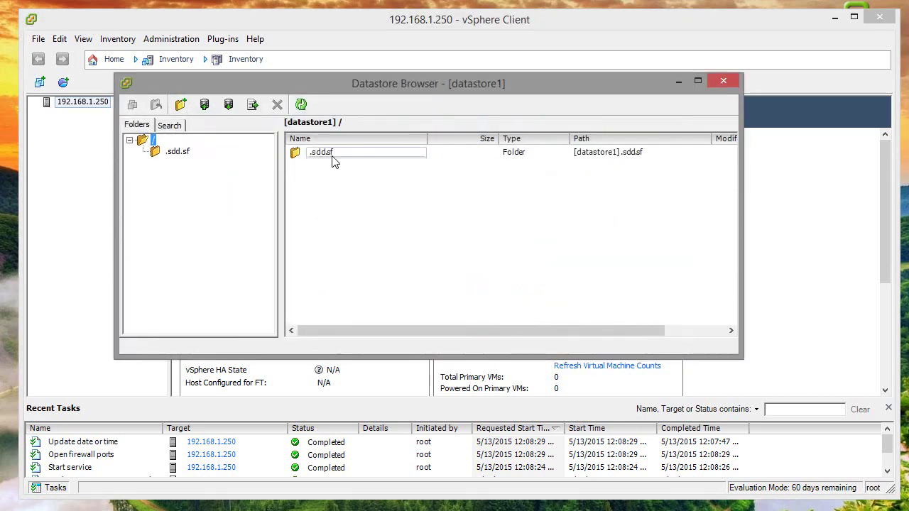
# Create a new folder named ISOs in the root of datastore1
pyautogui.click(181, 105)
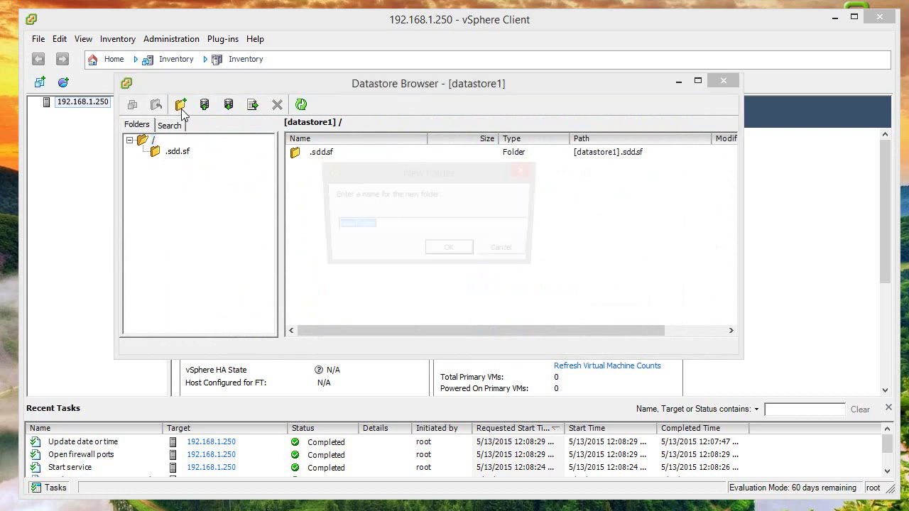
pyautogui.press('BackSpace')
pyautogui.write('ISE')
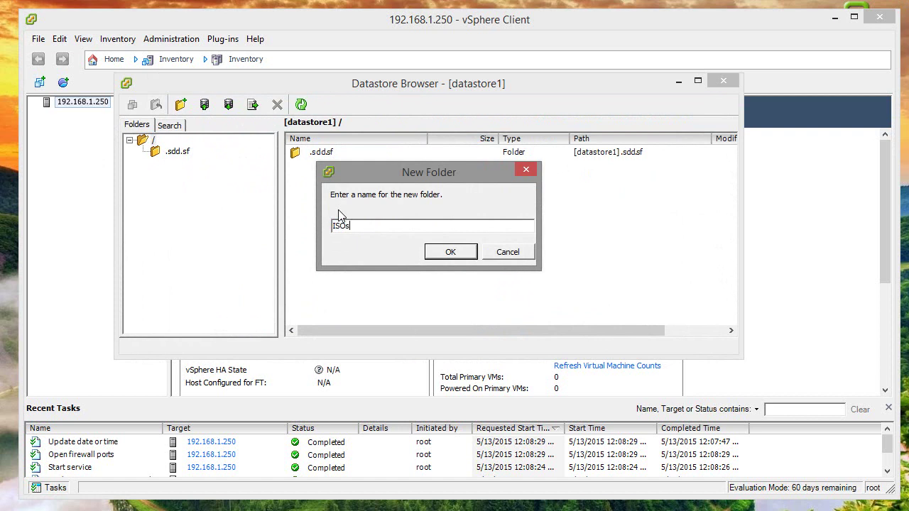
pyautogui.write('s')
pyautogui.click(436, 254)
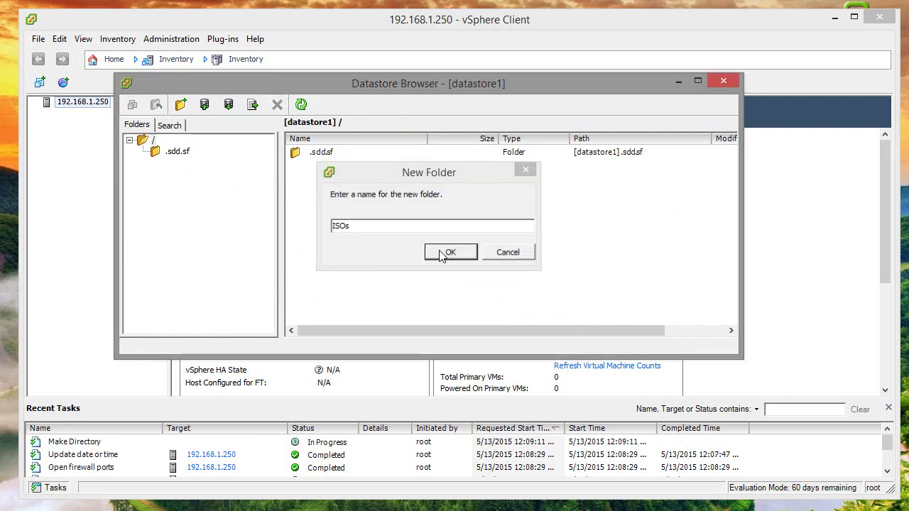
# Inspect the contents of the ISOs and .sdd.sf folders in datastore1 and close the datastore browser
pyautogui.click(174, 164)
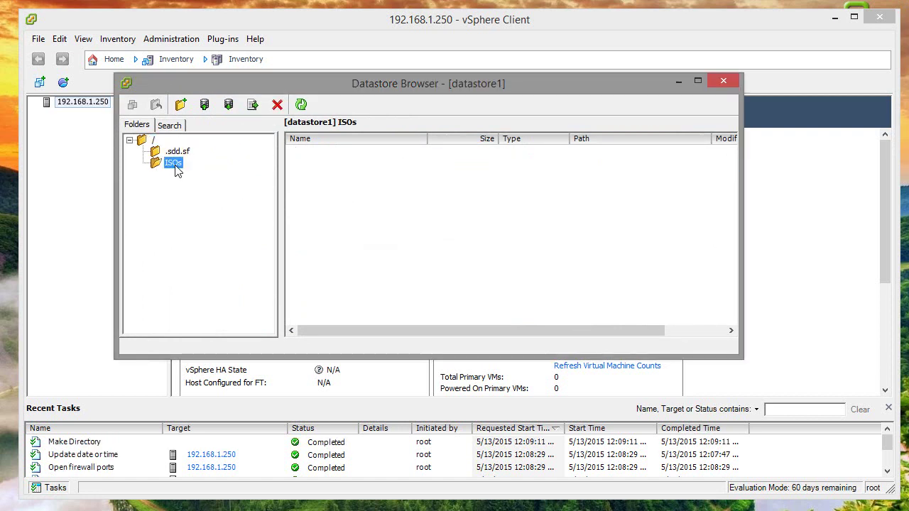
pyautogui.click(177, 151)
pyautogui.click(170, 163)
pyautogui.moveTo(305, 84); pyautogui.dragTo(363, 130)
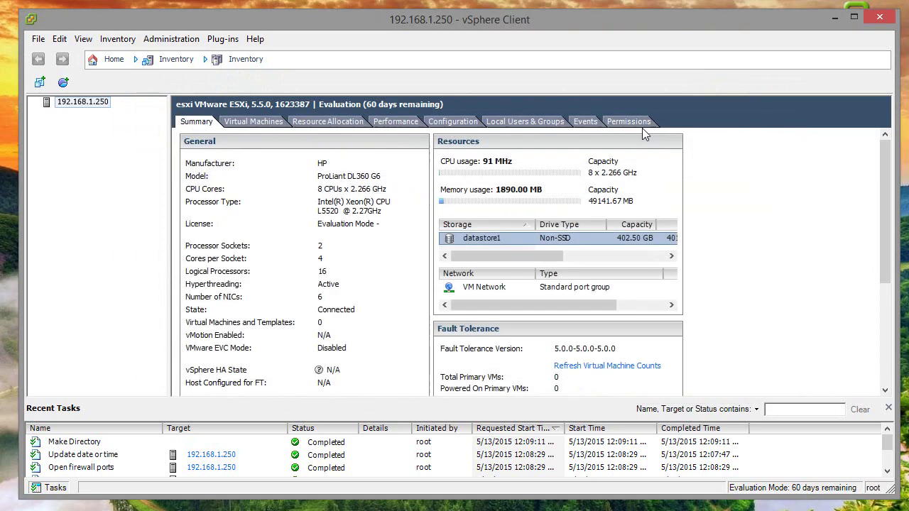
# Review the host's summary, virtual machines, resource allocation and performance, and display its networking configuration
pyautogui.scroll(-5, 273, 284)
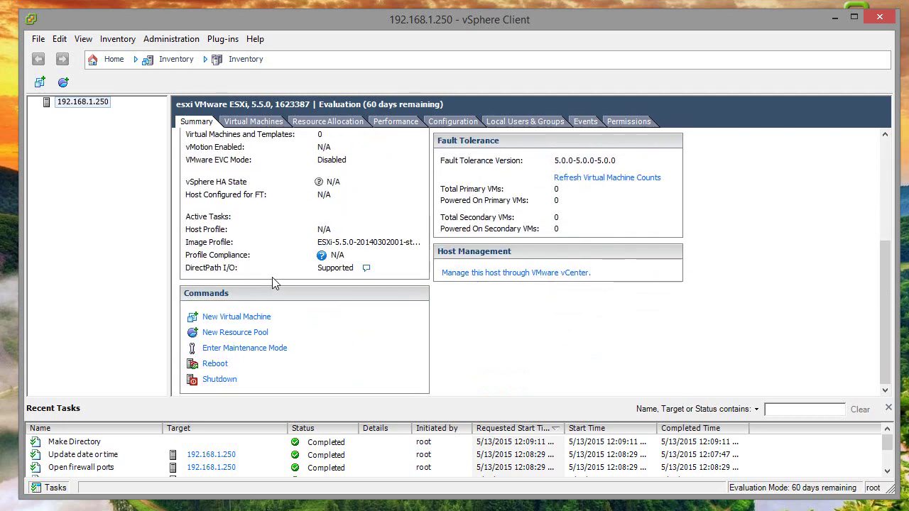
pyautogui.scroll(5, 274, 284)
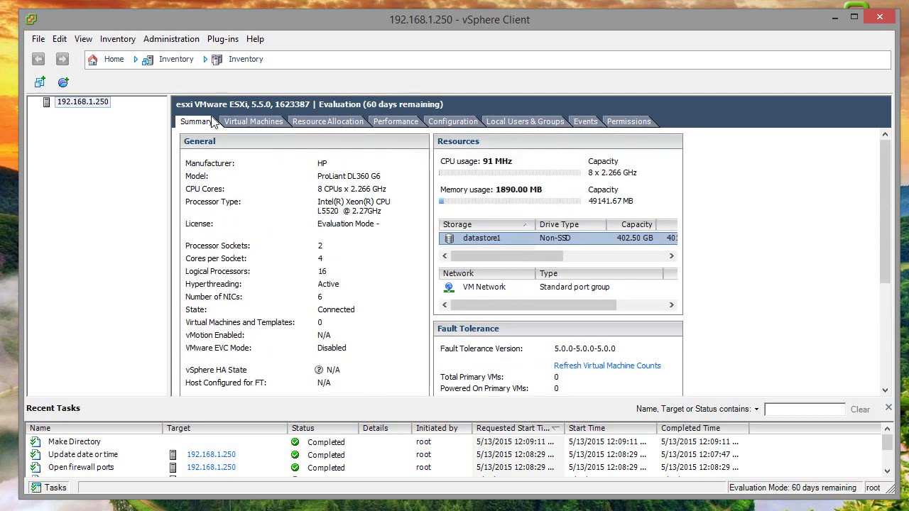
pyautogui.click(271, 121)
pyautogui.click(328, 122)
pyautogui.click(392, 122)
pyautogui.click(445, 121)
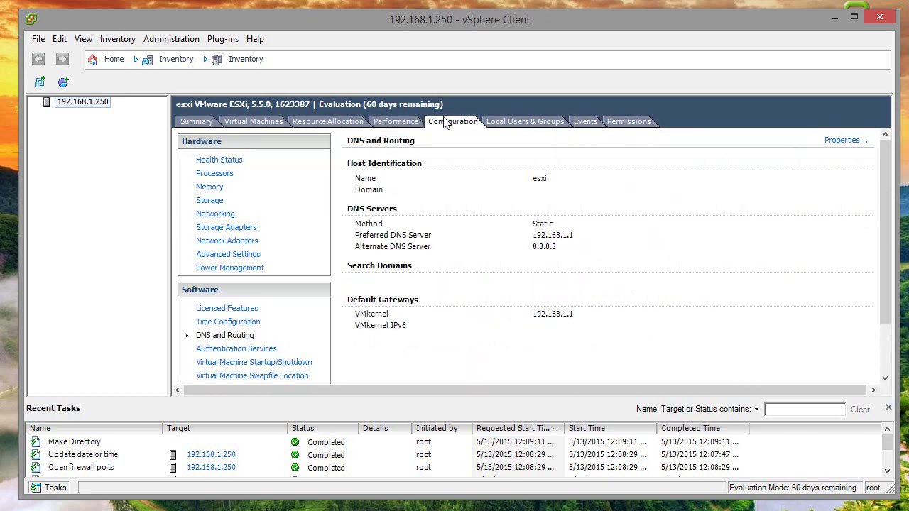
pyautogui.click(225, 216)
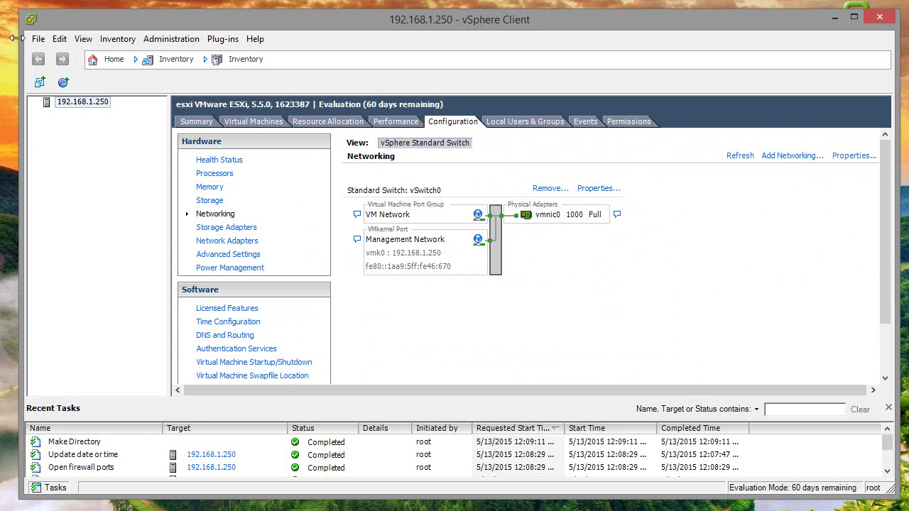
# Enlarge the vSphere Client window on all sides until it nearly fills the screen
pyautogui.moveTo(20, 8); pyautogui.dragTo(11, 3)
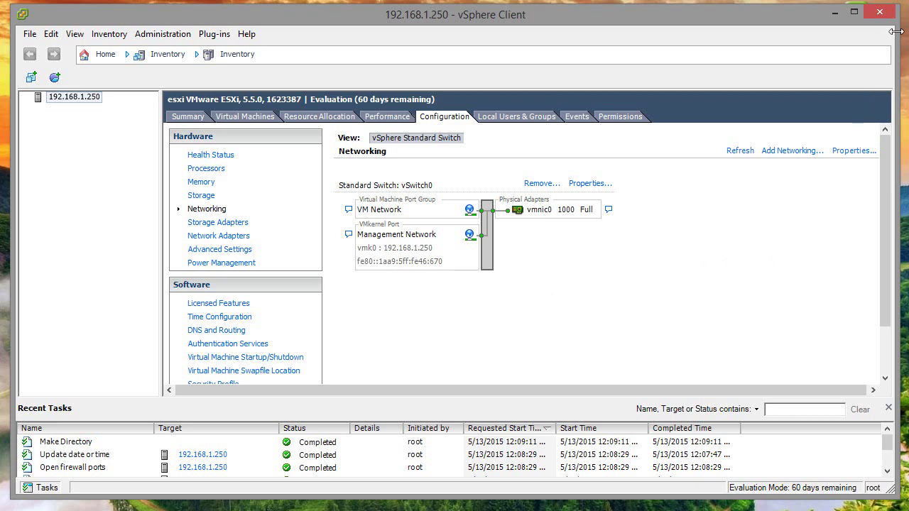
pyautogui.moveTo(895, 7); pyautogui.dragTo(899, 4)
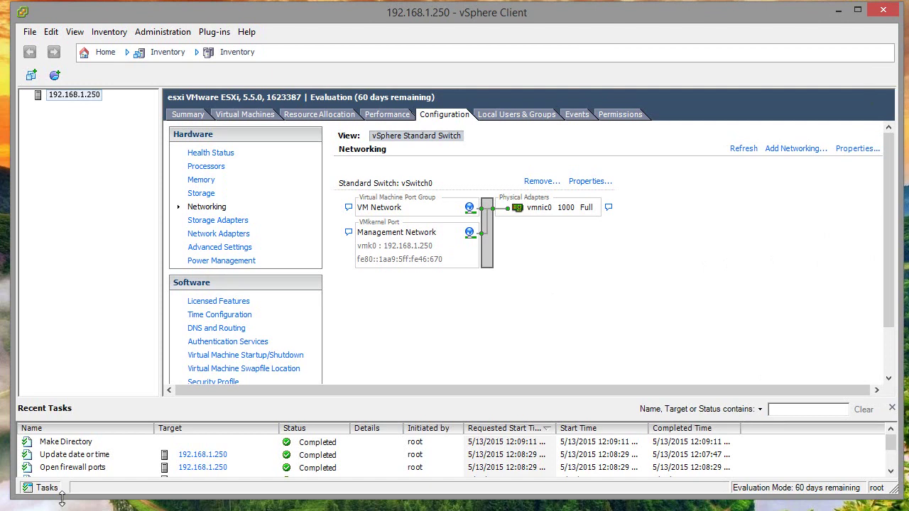
pyautogui.moveTo(62, 499); pyautogui.dragTo(62, 510)
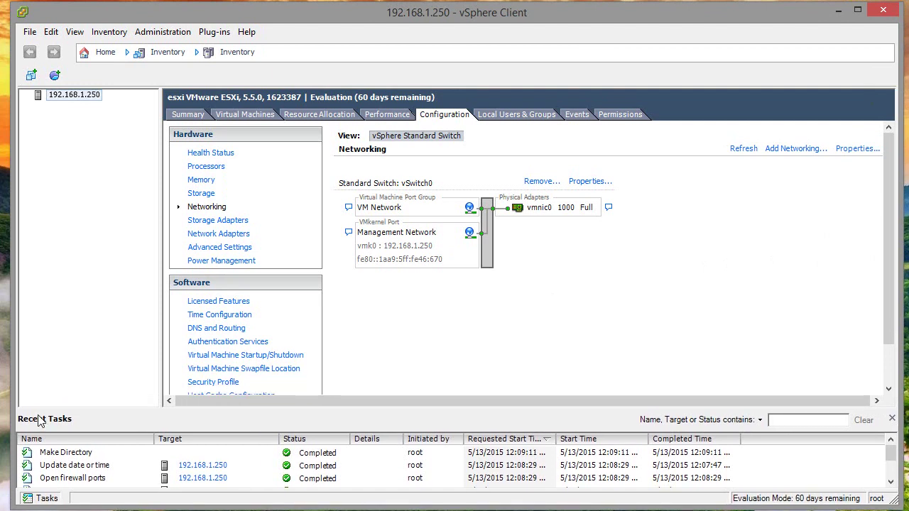
pyautogui.moveTo(14, 395); pyautogui.dragTo(7, 395)
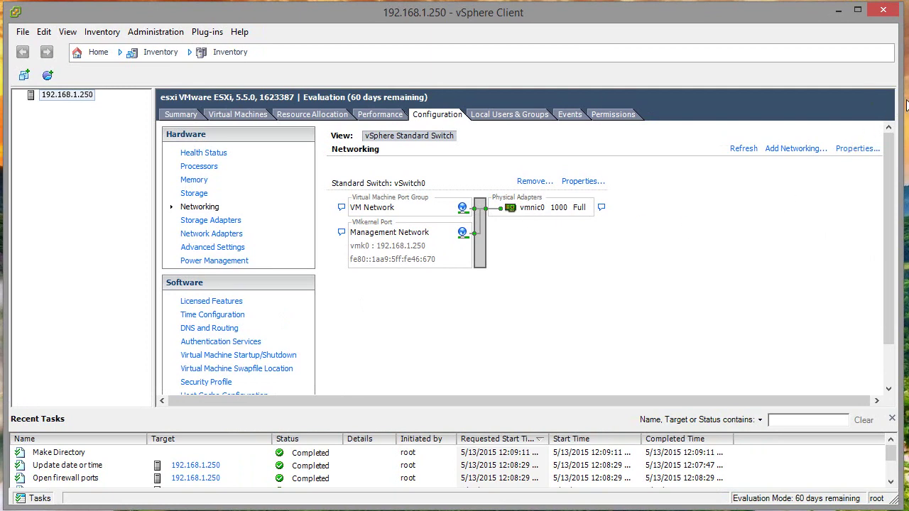
pyautogui.moveTo(901, 103); pyautogui.dragTo(906, 103)
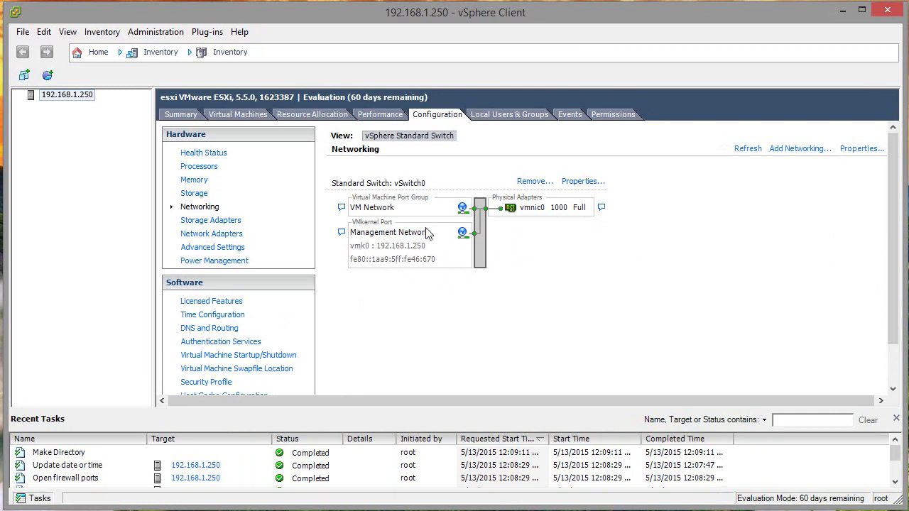